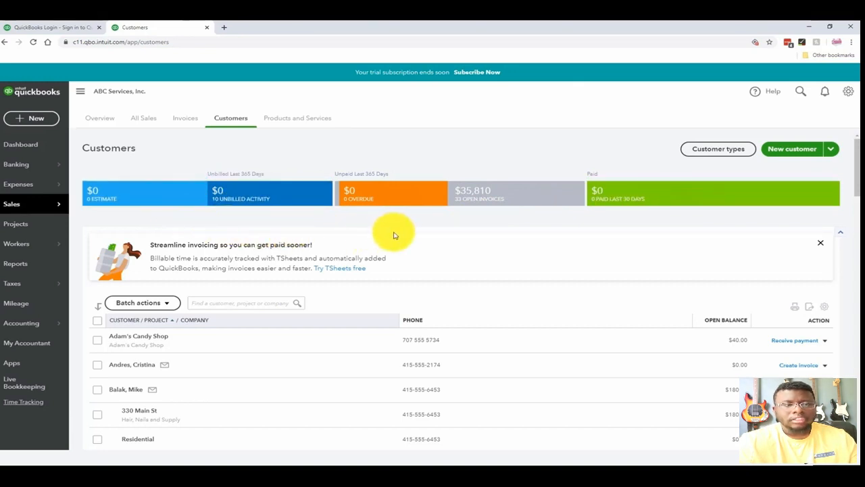
- Dismiss the TSheets invoicing promotion and bring the customer list into view
click(822, 244)
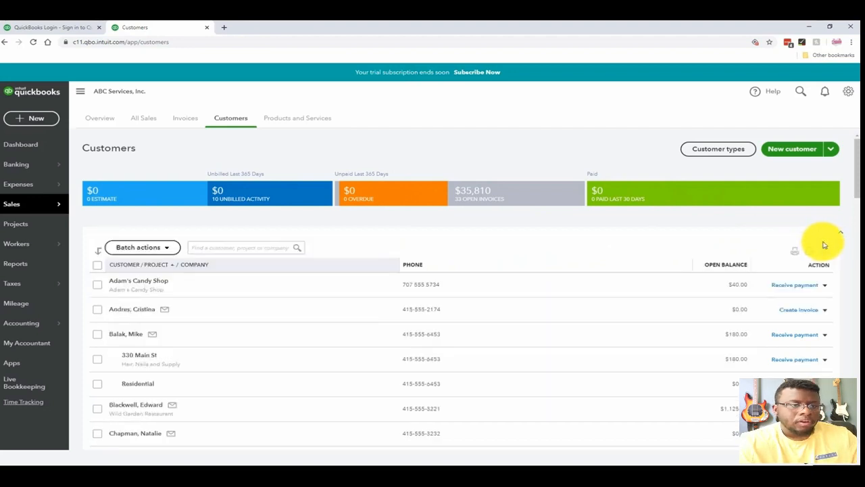
scroll(853, 194, down, 1)
scroll(853, 194, down, 1)
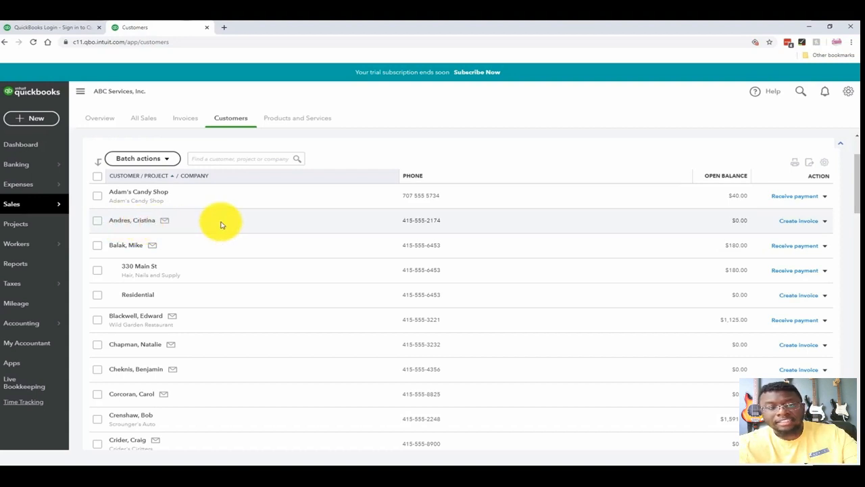
mouse_move(858, 206)
mouse_down()
mouse_move(857, 197)
mouse_move(858, 207)
mouse_up()
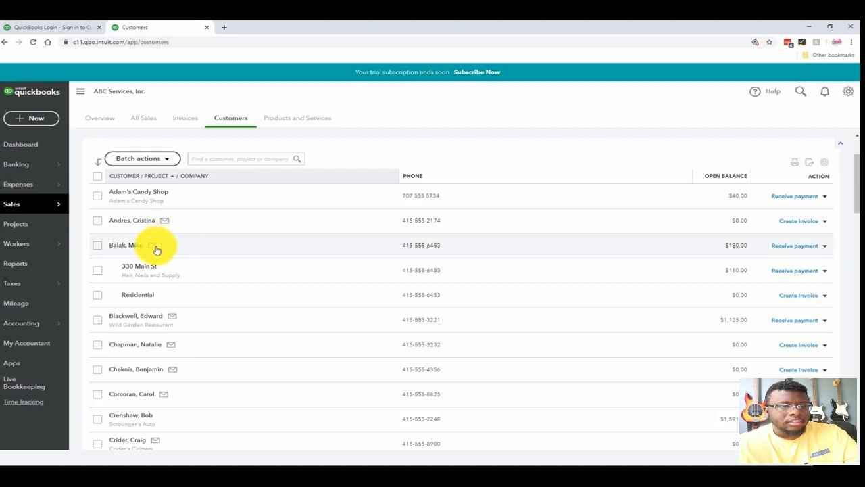
- Start an email to the second customer in the list and discard the draft without saving
click(166, 224)
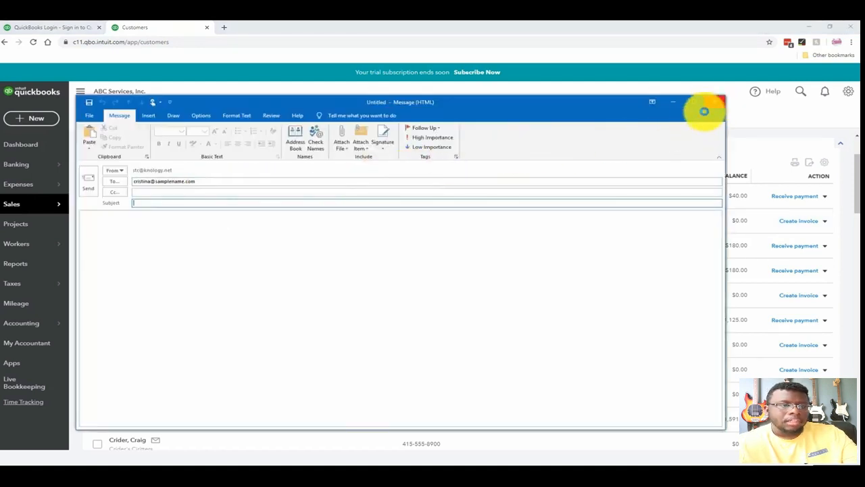
click(709, 107)
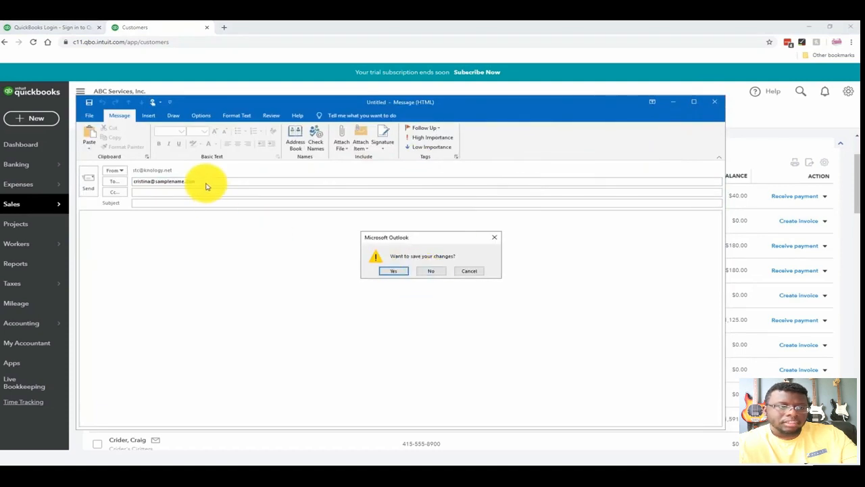
click(431, 270)
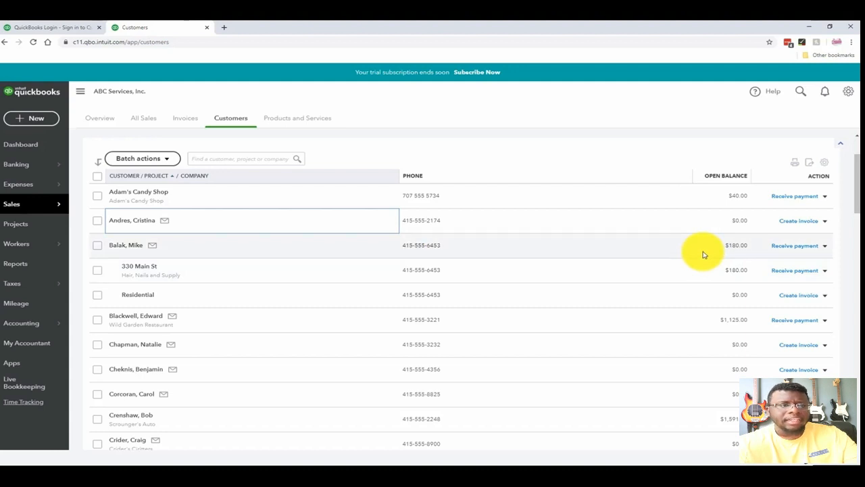
- Look over the additional actions for the customer above the 330 Main St sub-customer, and search the customer list for "ba"
click(826, 247)
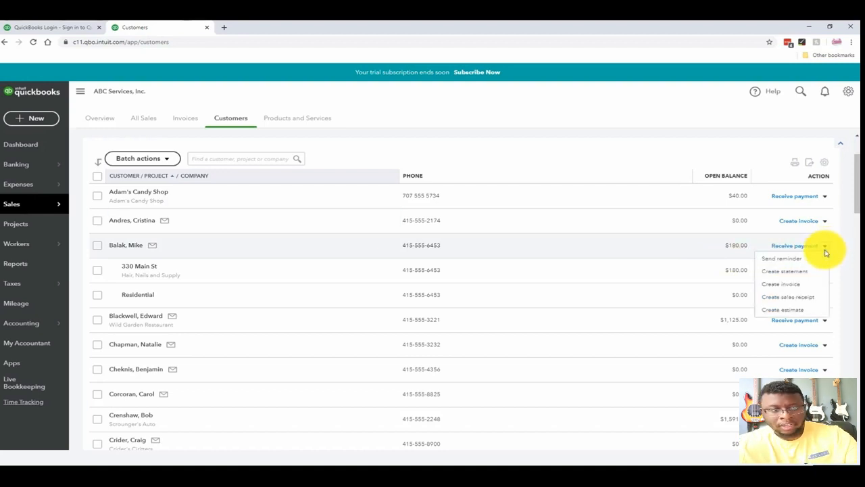
click(849, 280)
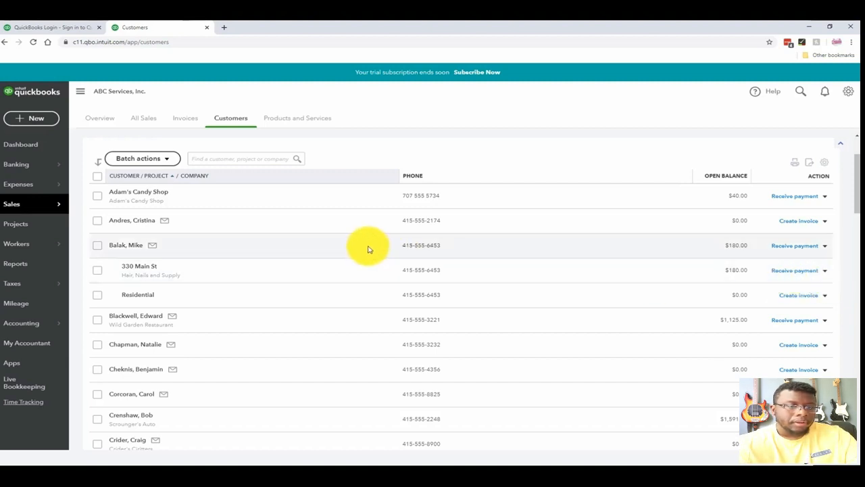
click(245, 161)
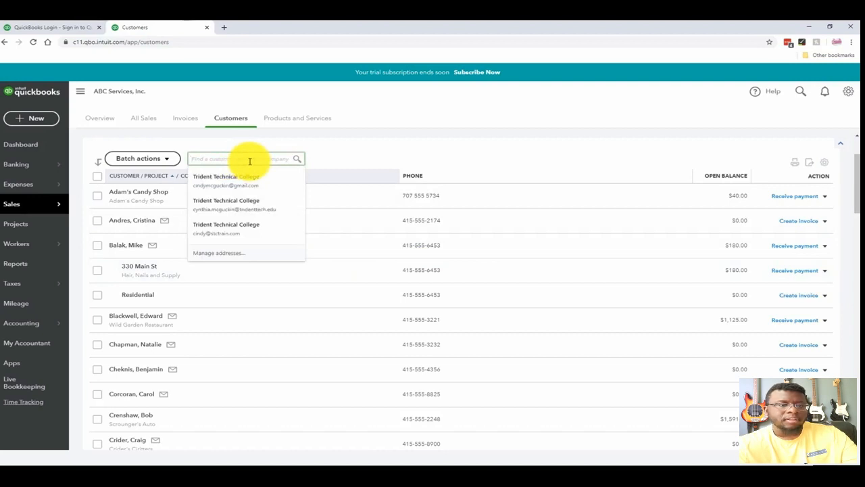
text(ba)
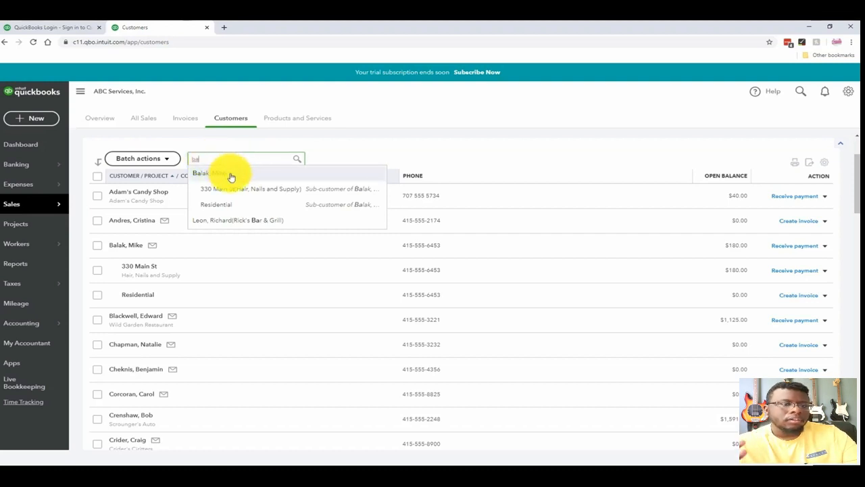
click(251, 146)
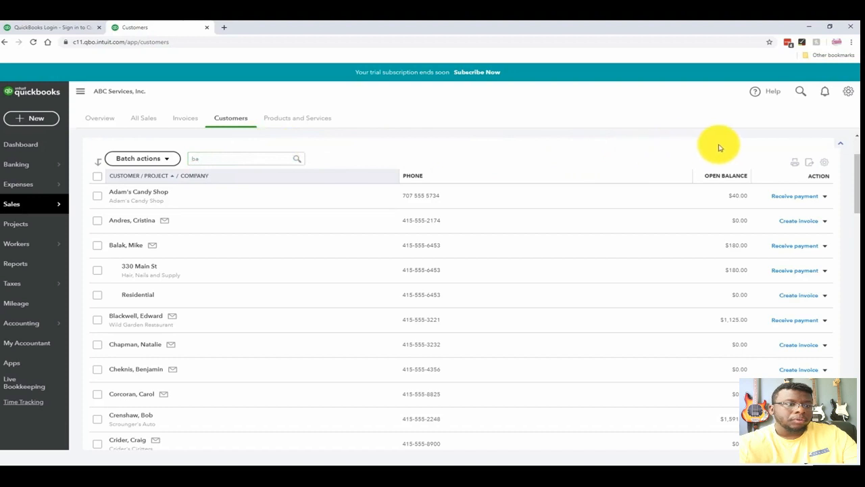
- Add the Email and Address columns to the customer list
click(826, 169)
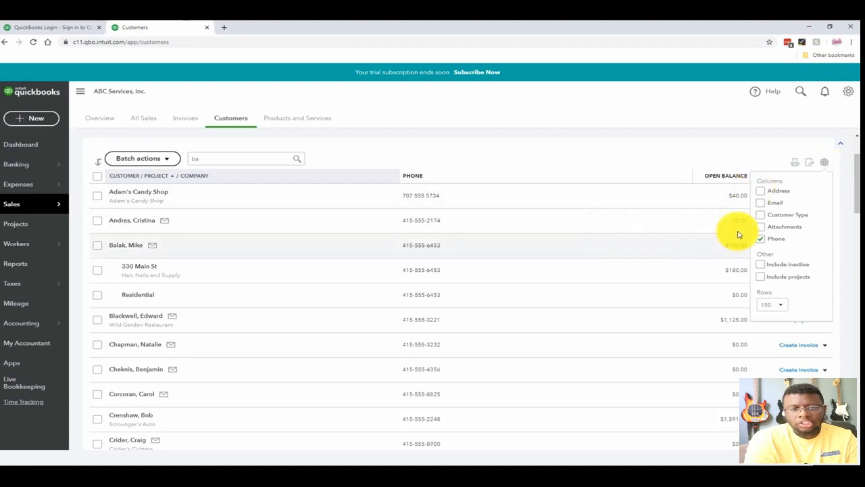
click(760, 205)
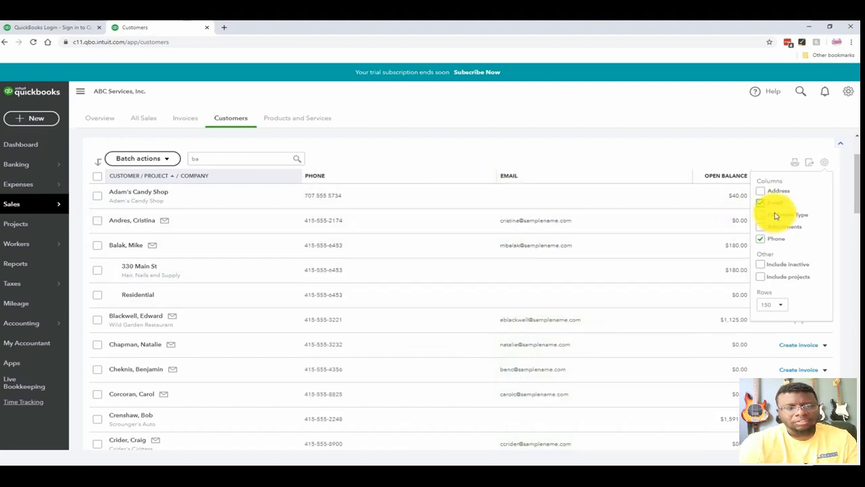
click(761, 192)
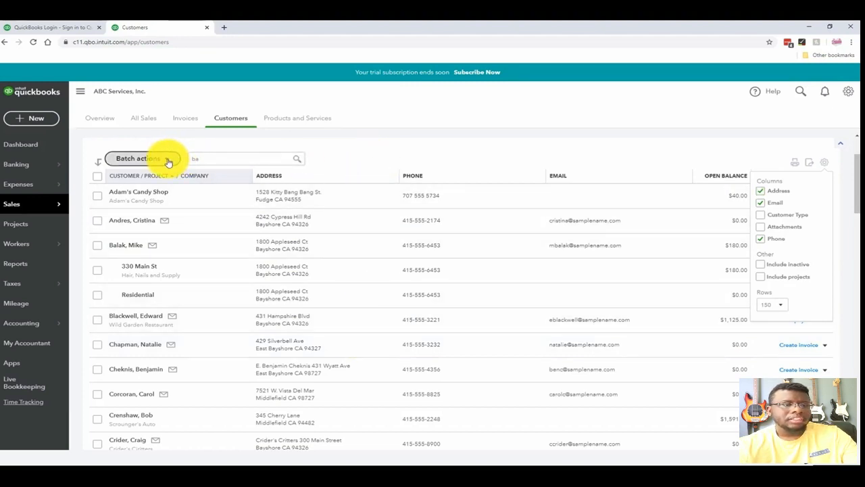
- Select the second and third customers plus the Residential sub-customer, and review the batch actions available for them
click(98, 220)
click(97, 245)
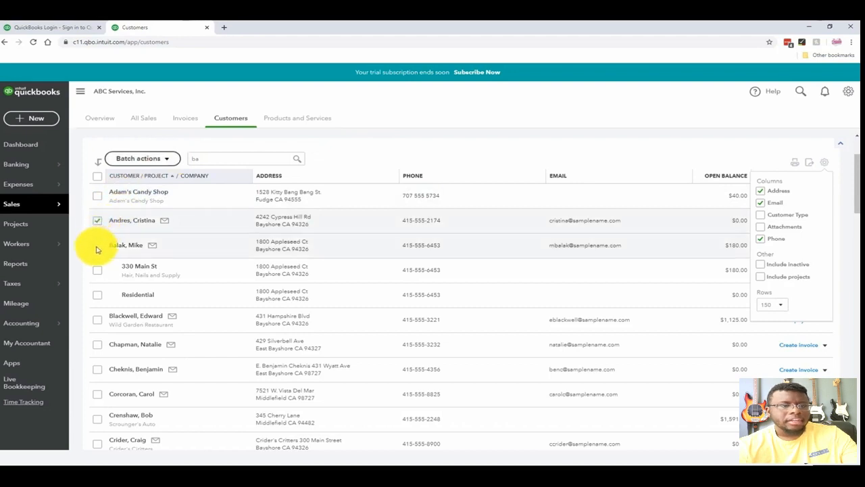
click(97, 295)
click(169, 159)
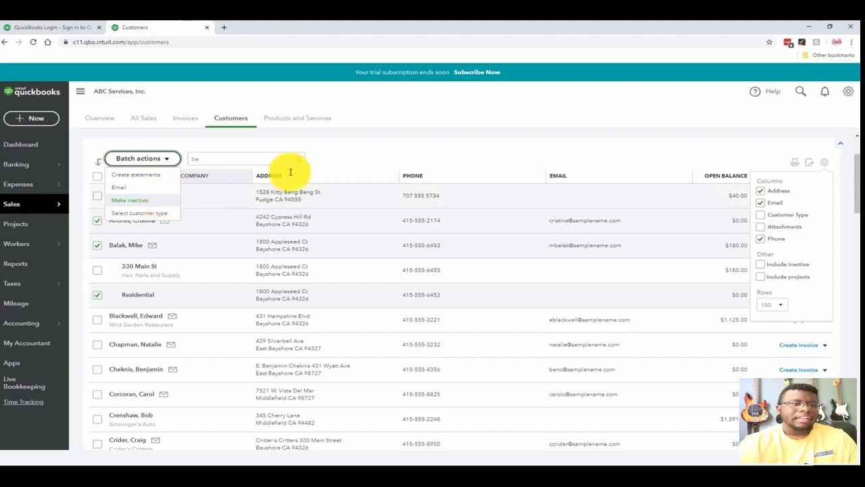
click(352, 151)
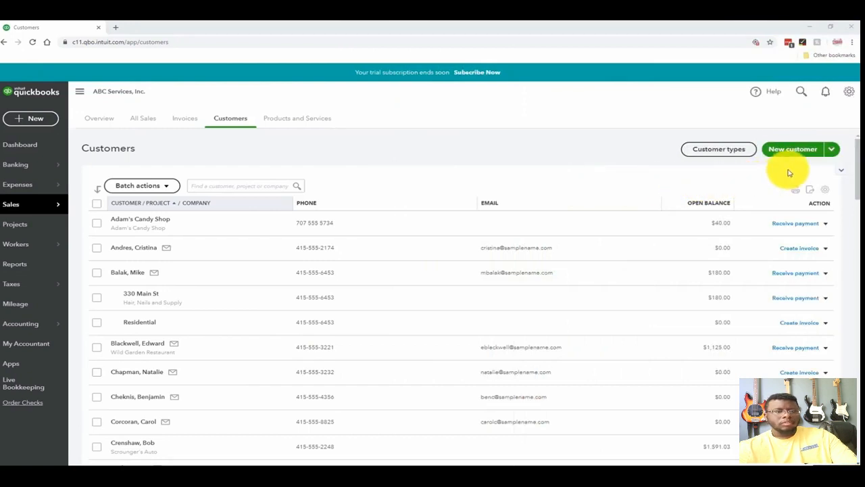
- Start a new customer record with the company name BRC Supplies, without using any suggested company
click(832, 150)
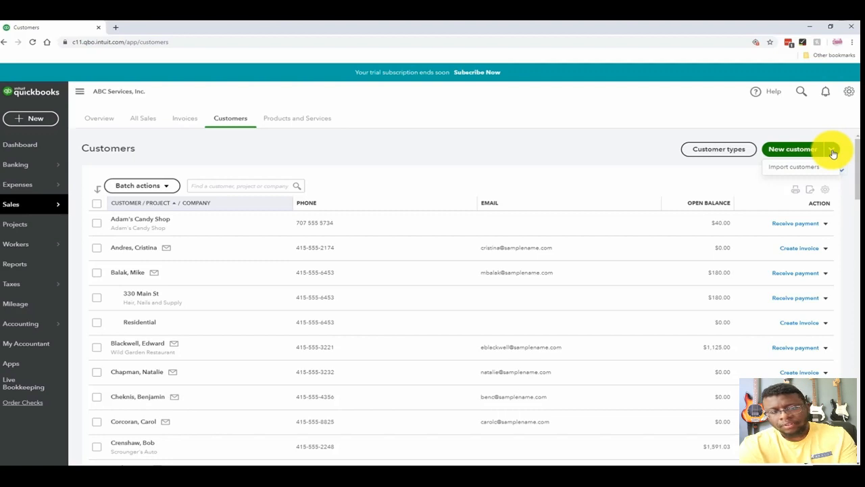
click(786, 148)
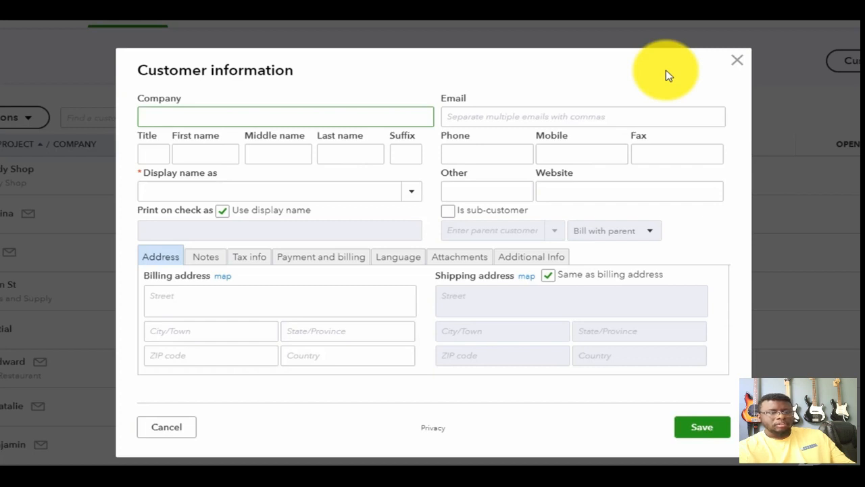
text(BRC )
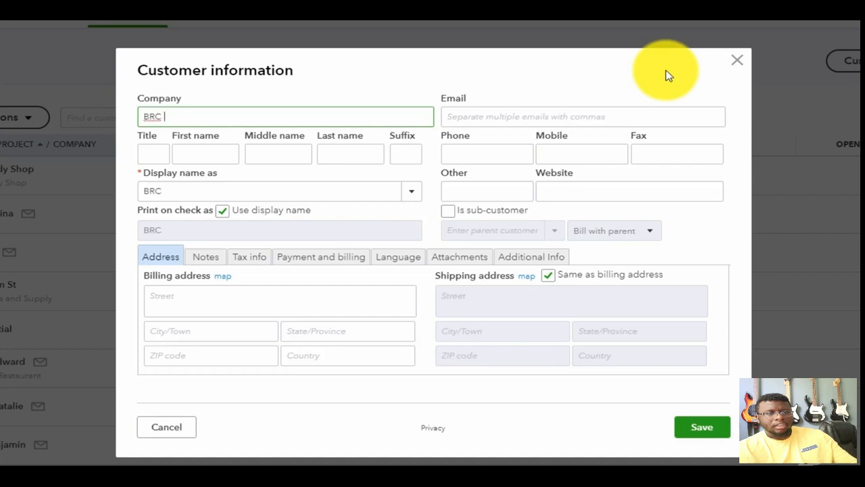
text(Supplies)
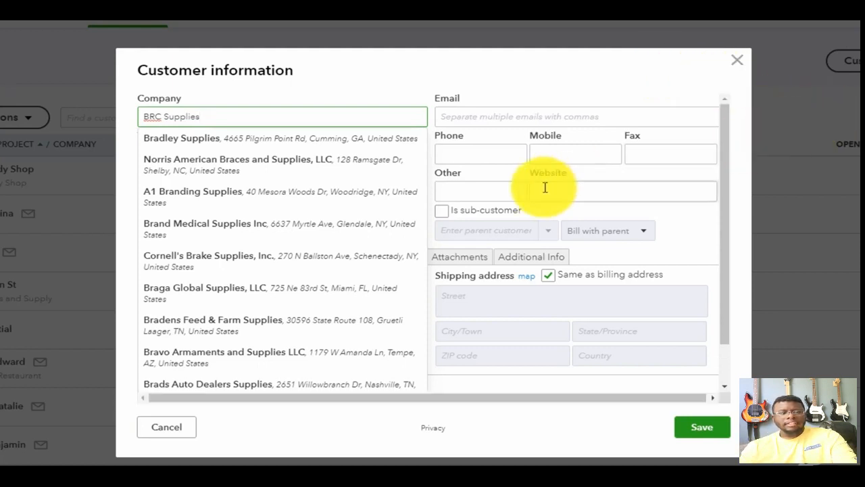
click(498, 193)
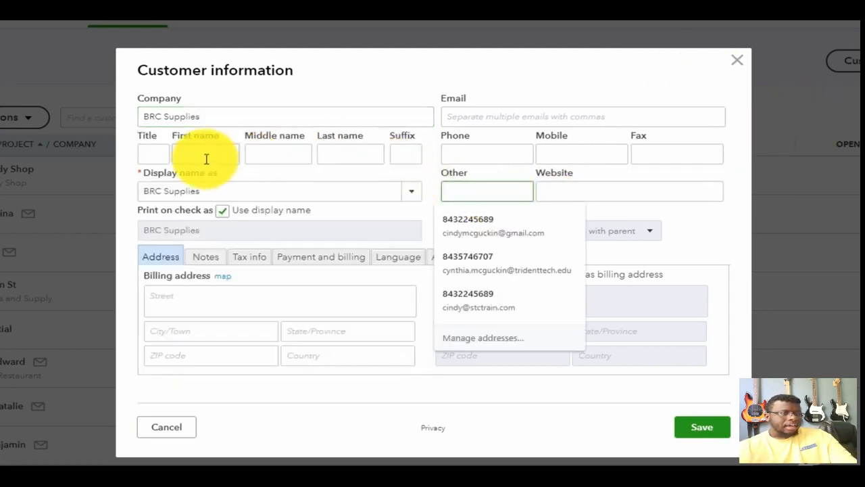
- Enter the customer's first and last name and choose the last-name-first version as the display name
click(205, 155)
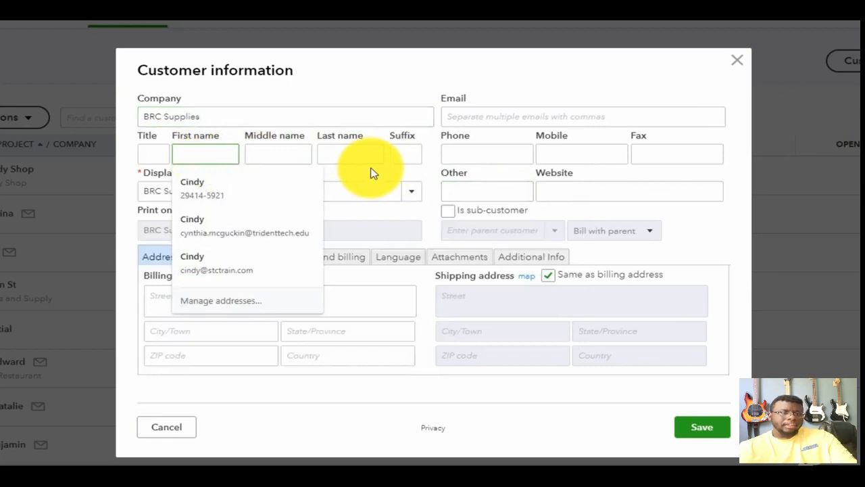
key(Tab)
key(Tab)
key(Tab)
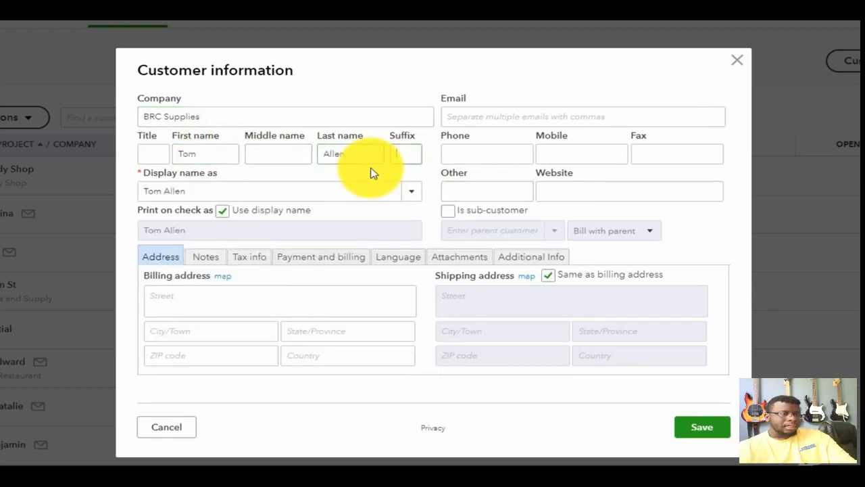
click(412, 195)
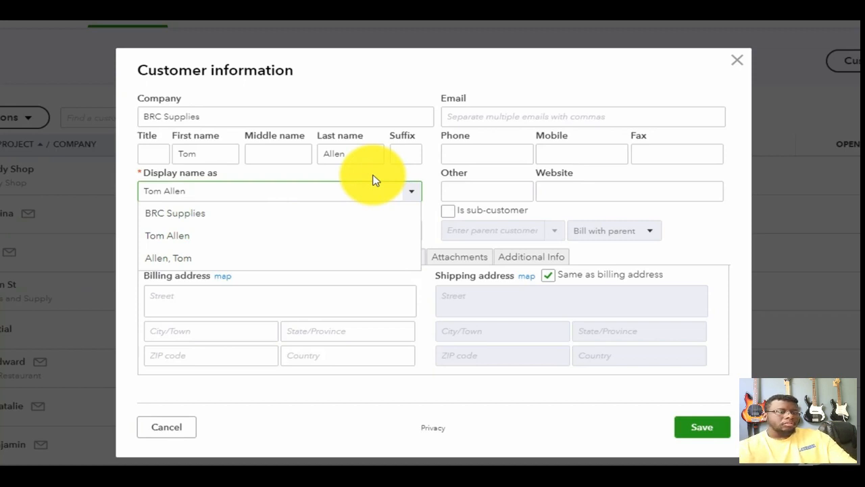
click(193, 263)
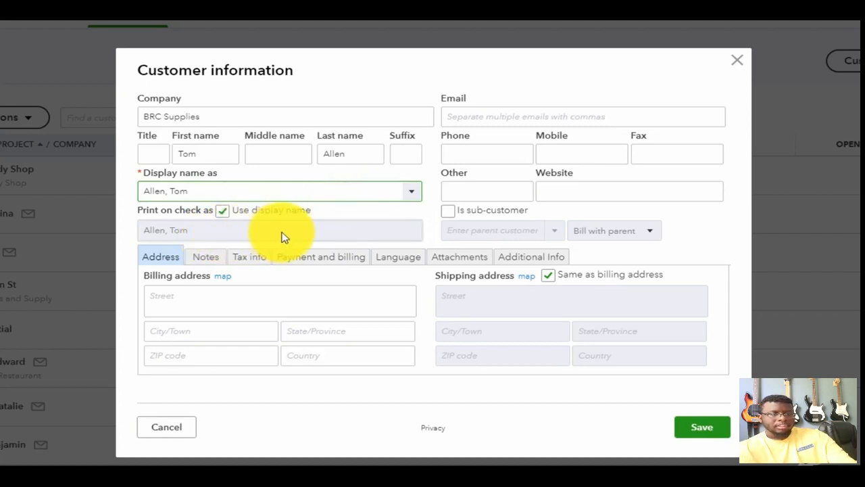
- Turn off using the display name on checks and enter the customer's name in first-name-first order as the print name
click(222, 211)
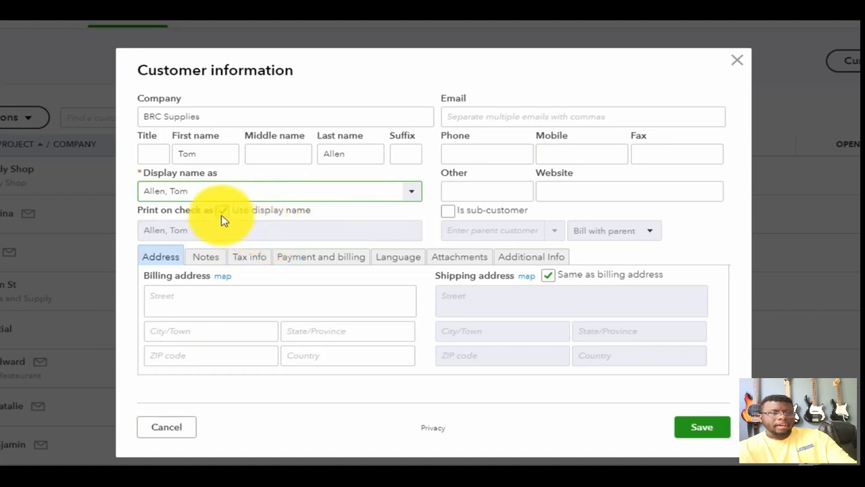
drag(251, 230, 126, 233)
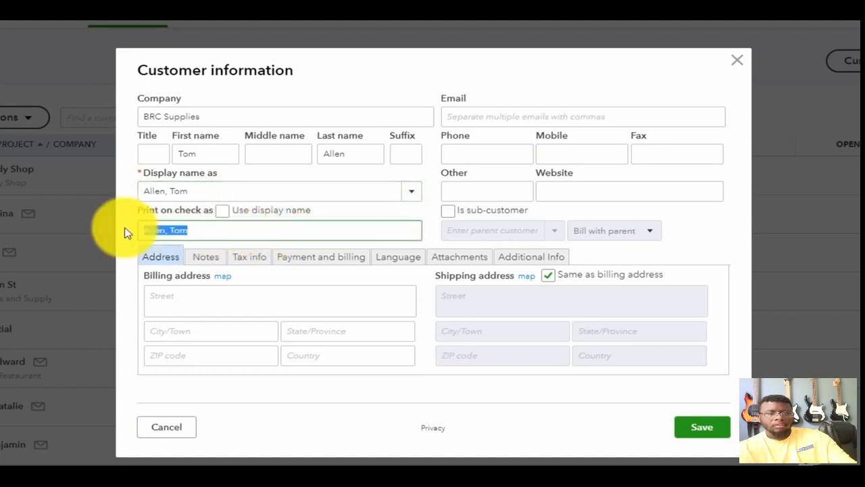
key(BackSpace)
key(Tab)
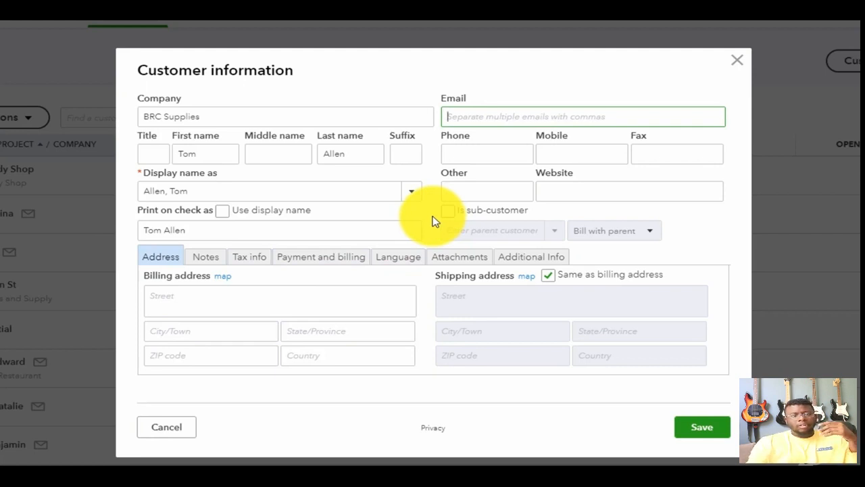
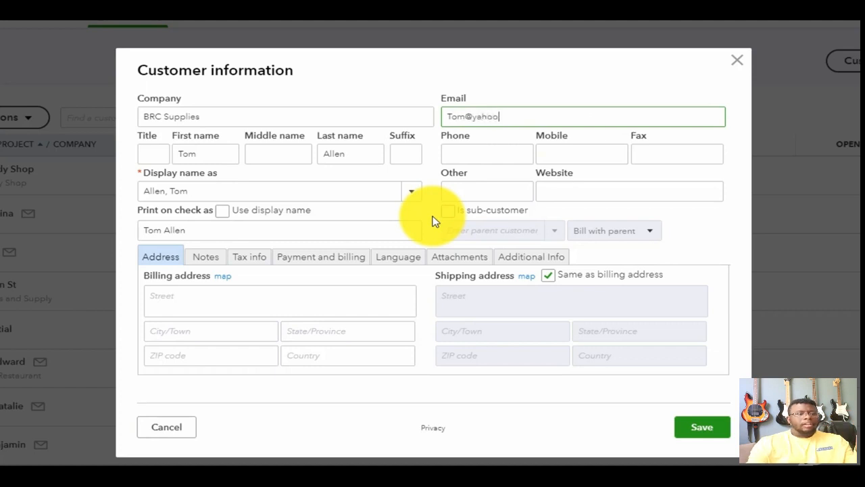
- Fill in the customer's email address
key(Tab)
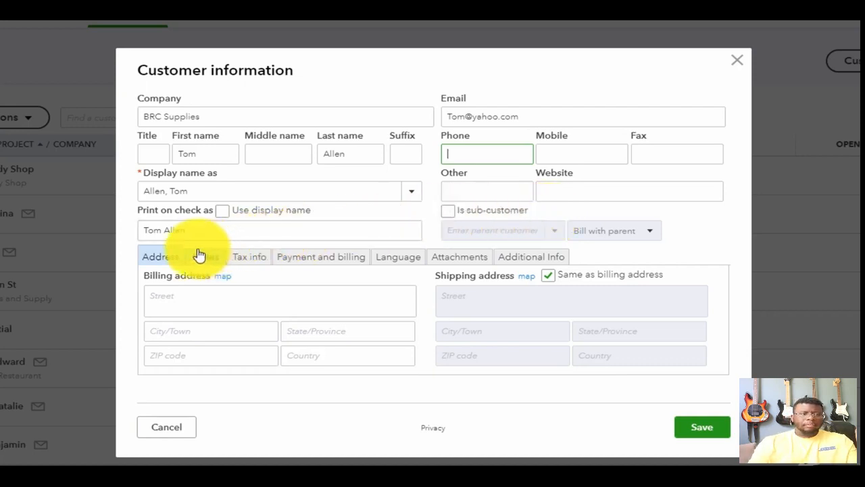
- Enter the customer's street address in the billing address
click(165, 296)
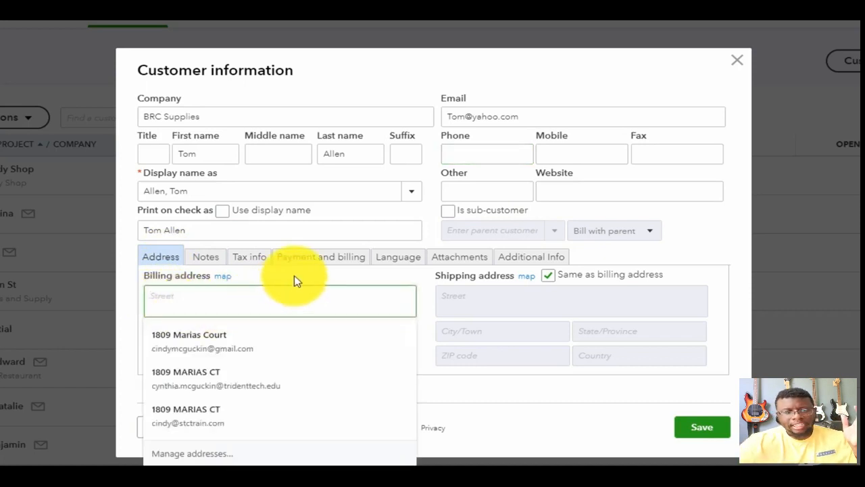
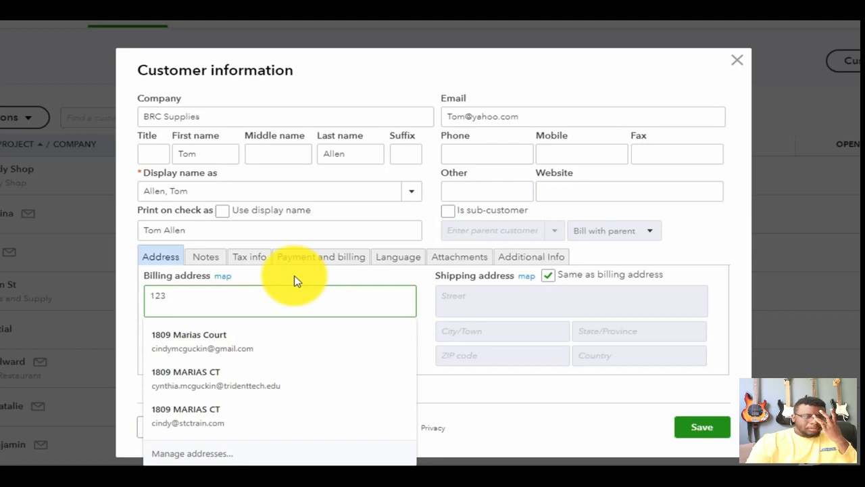
- Complete the billing address with the customer's city, state, ZIP code and country, with the country abbreviation in capitals
click(209, 332)
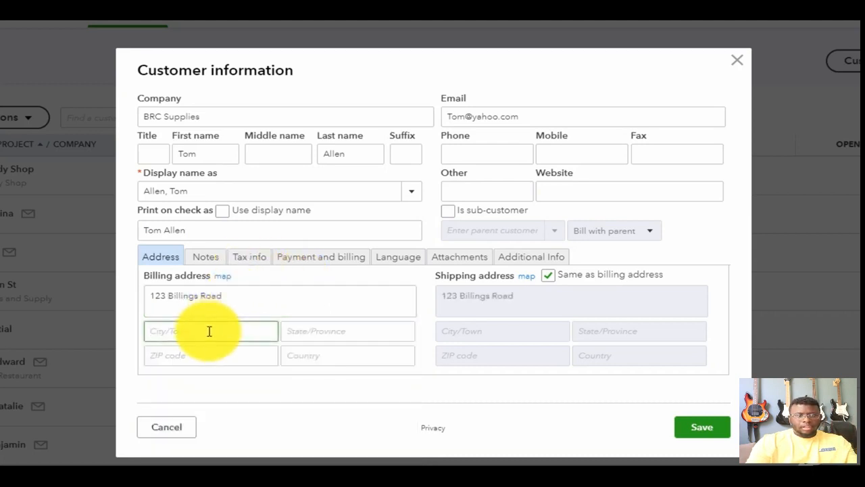
text(Bayshore)
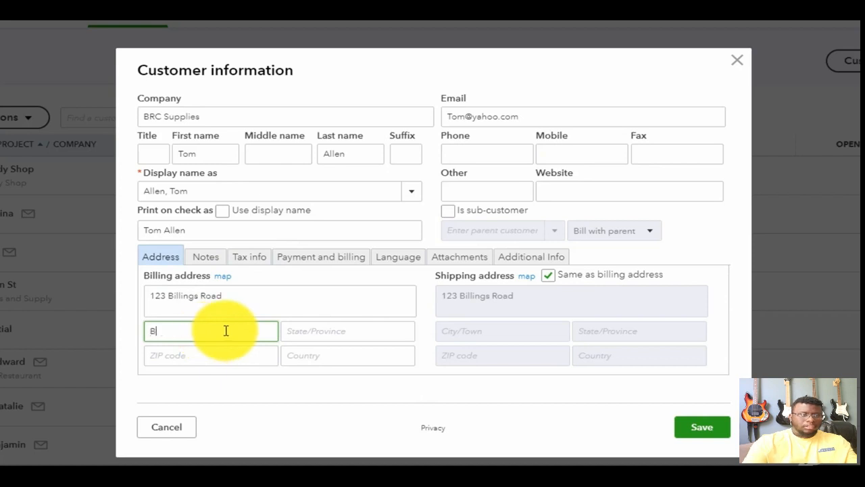
key(Tab)
text(CA)
key(Tab)
text(94326)
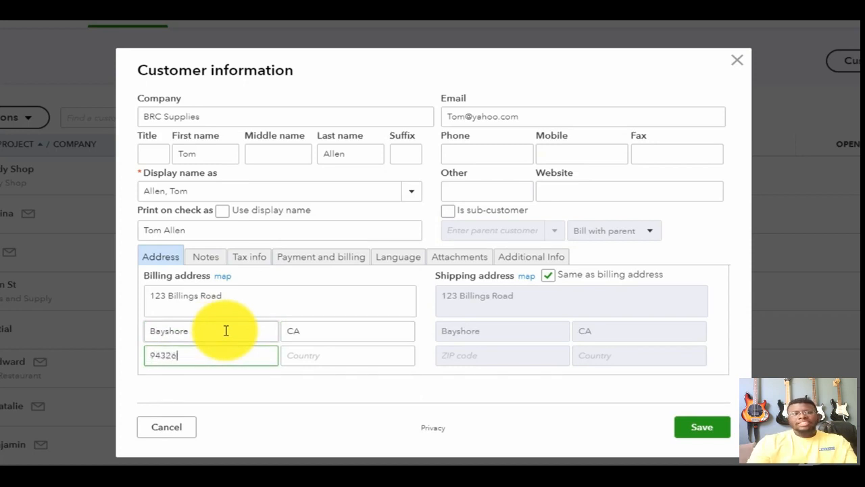
click(368, 356)
text(USa)
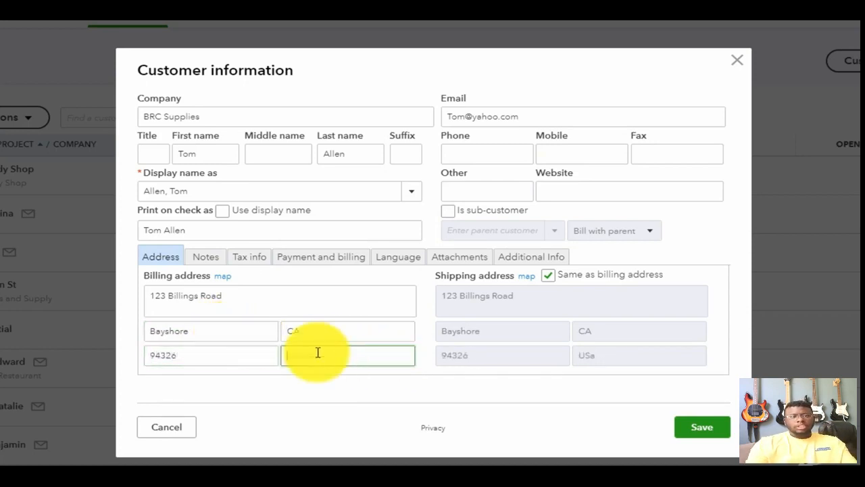
text(USA)
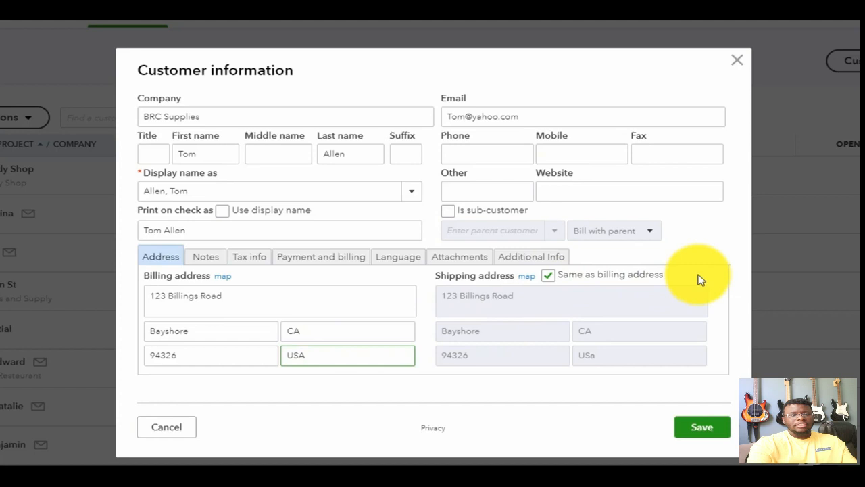
- Toggle the shipping address's same-as-billing option off and back on, and save the new customer record
click(548, 275)
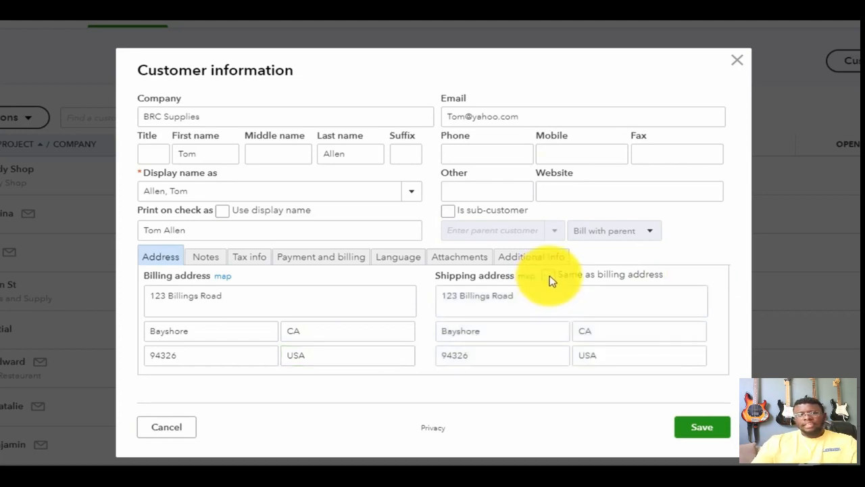
click(548, 277)
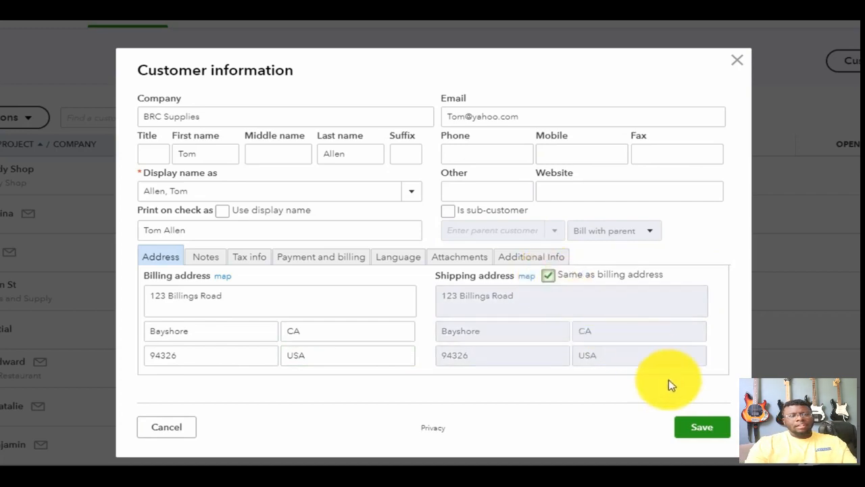
click(695, 430)
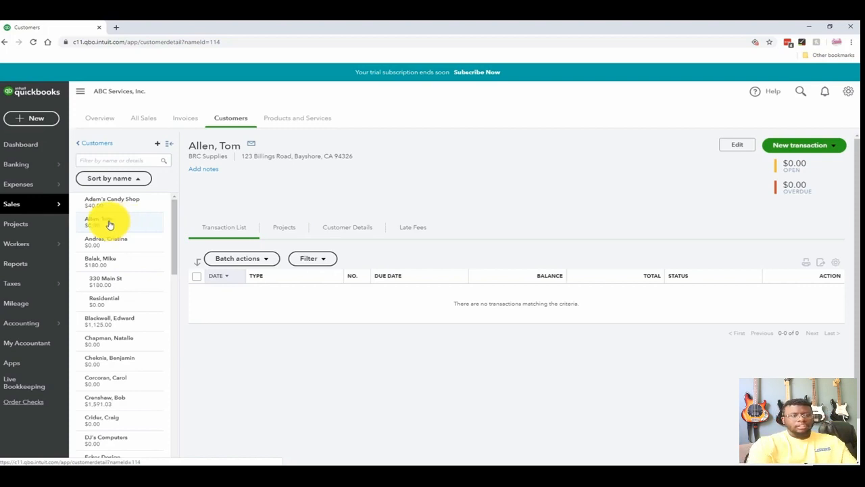
- Add the note "This is a new customer for the year 2020" to the BRC Supplies customer
click(206, 175)
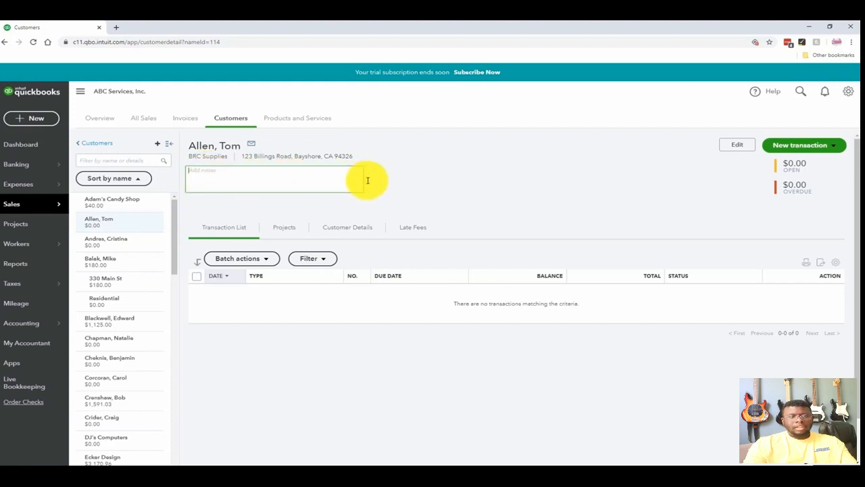
text(This)
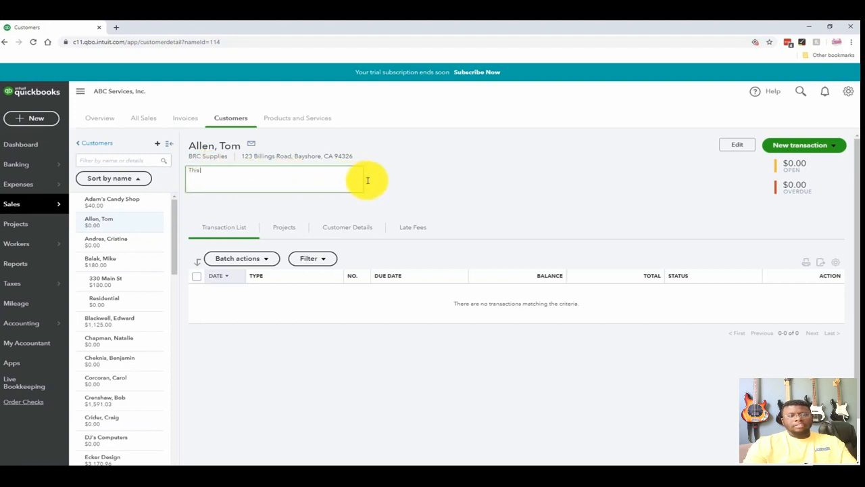
text( is a new customer for the year 2020)
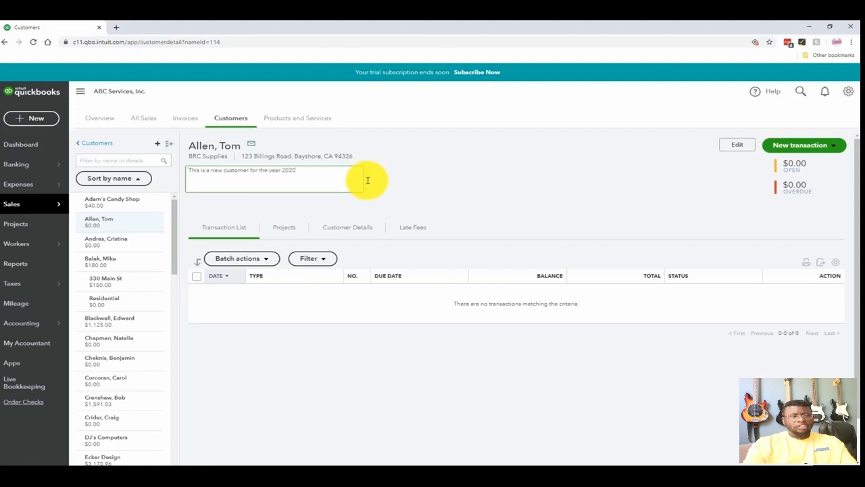
click(415, 189)
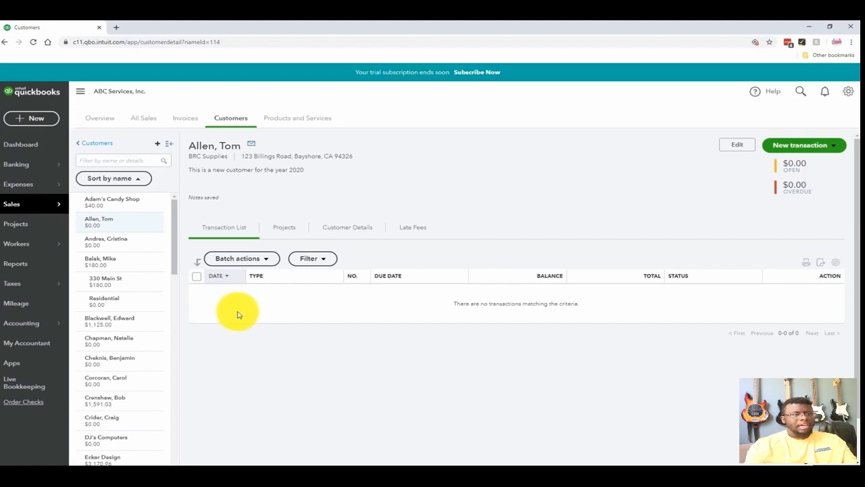
- Review the customer's projects, customer details and late fees, and return to the full customer list
click(288, 231)
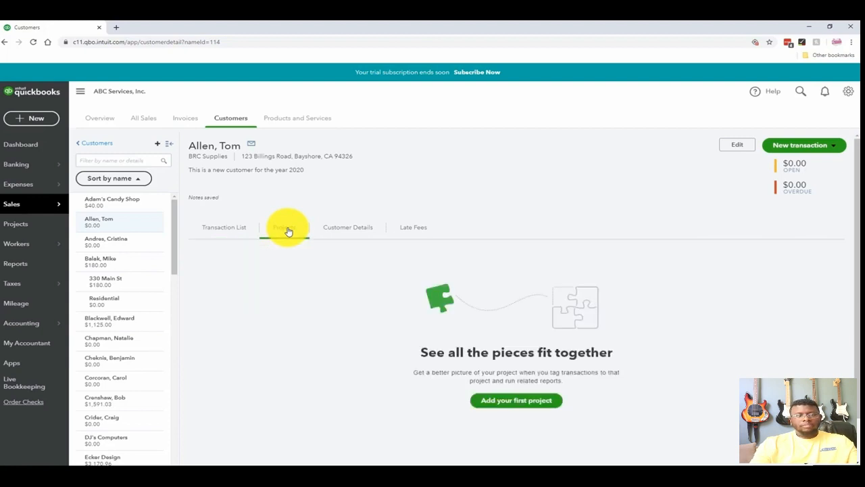
click(348, 231)
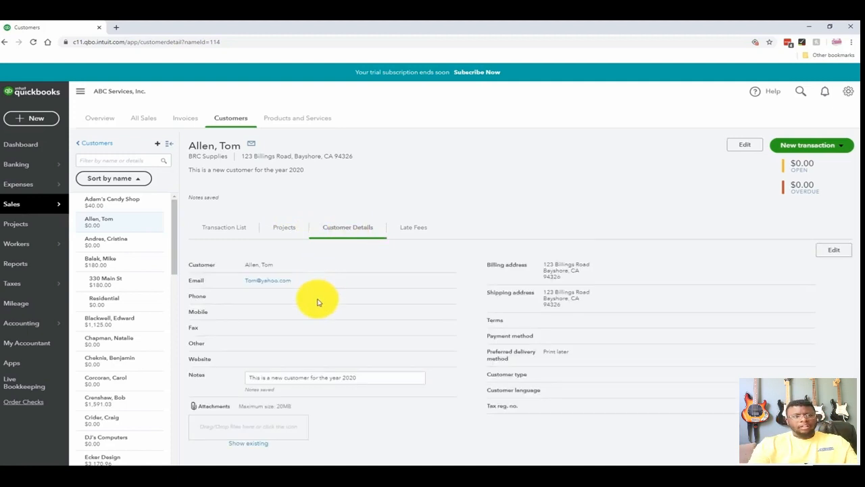
click(412, 230)
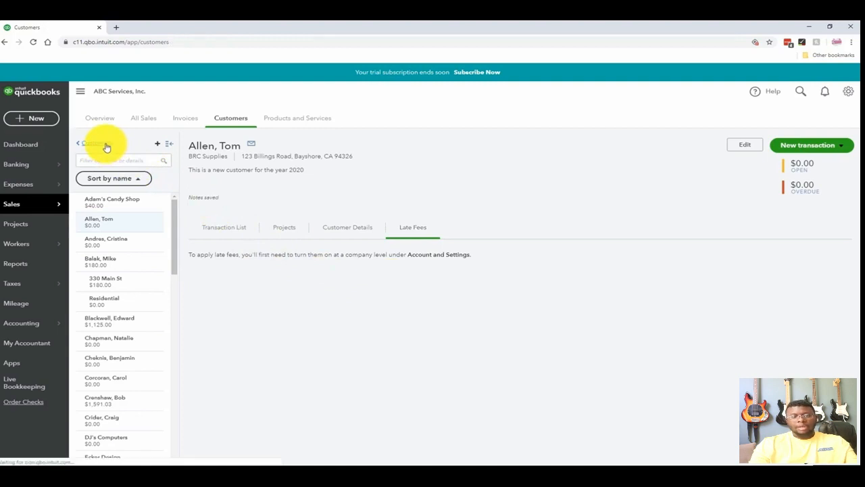
click(106, 145)
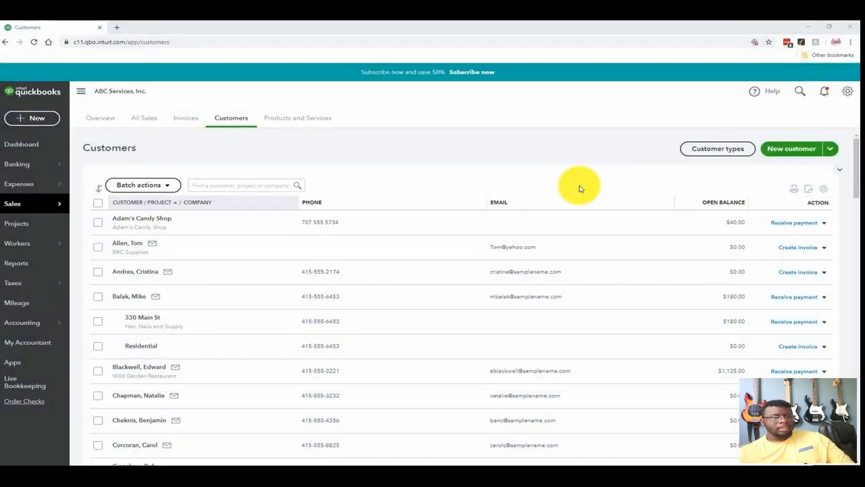
- Start another new customer record and enter the job site's street address as its display name
click(793, 152)
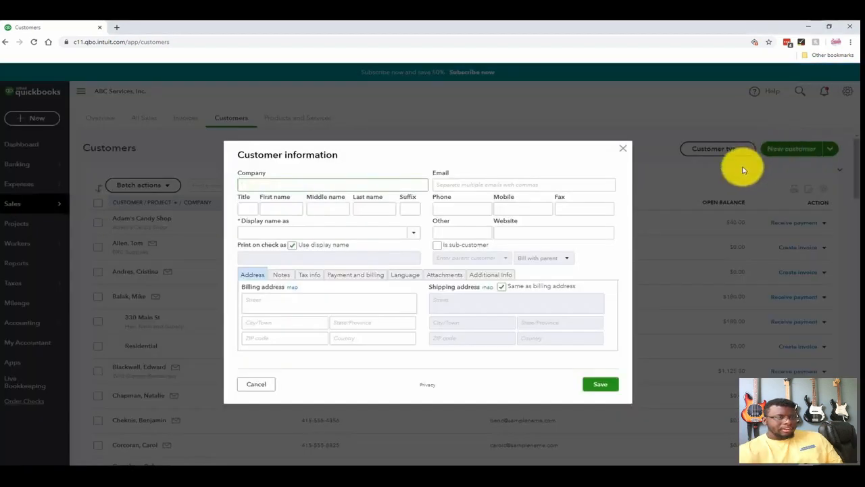
click(298, 232)
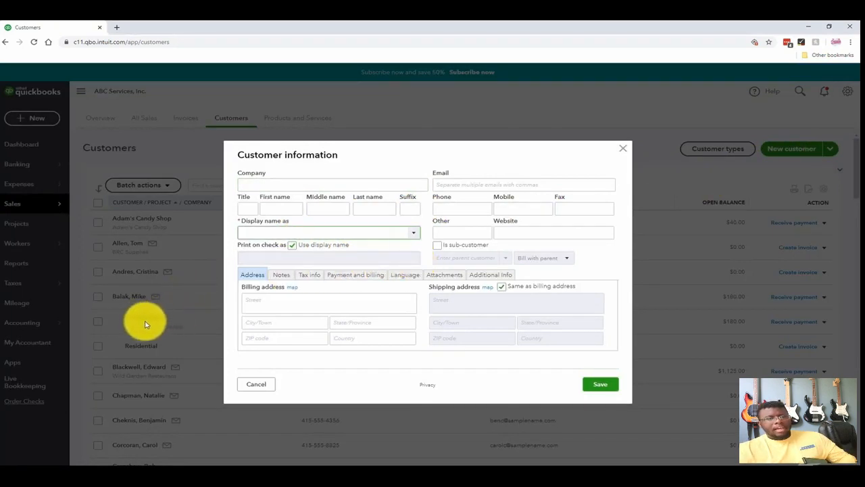
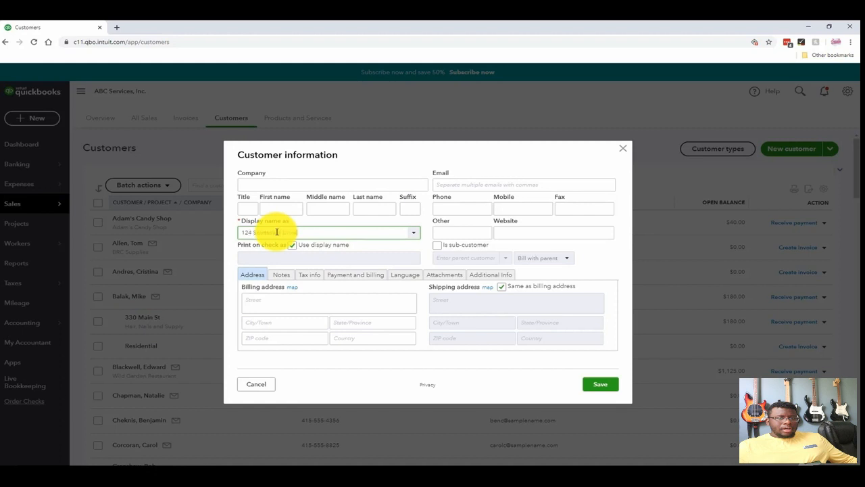
key(Tab)
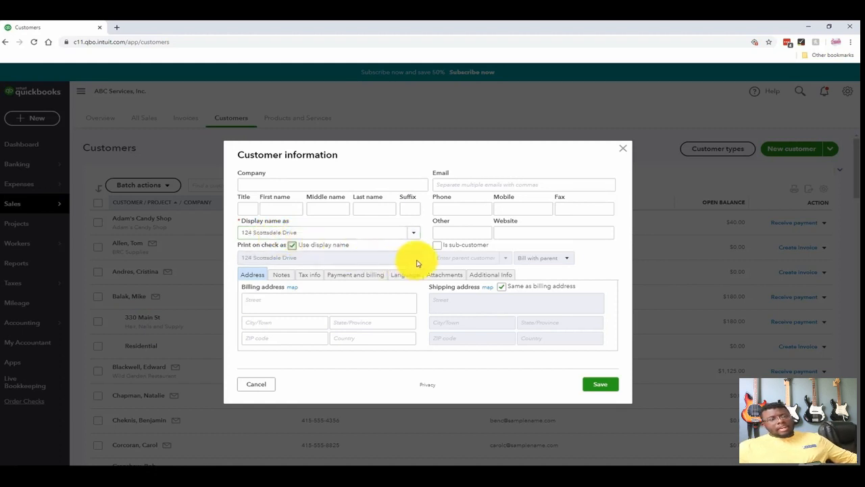
- Make the record a sub-customer of the BRC Supplies customer, set it to Bill with parent, and save it
click(438, 245)
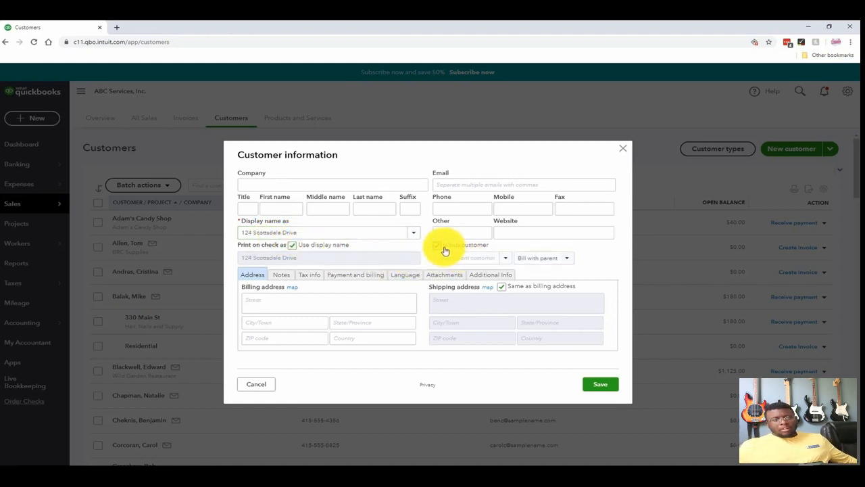
click(507, 260)
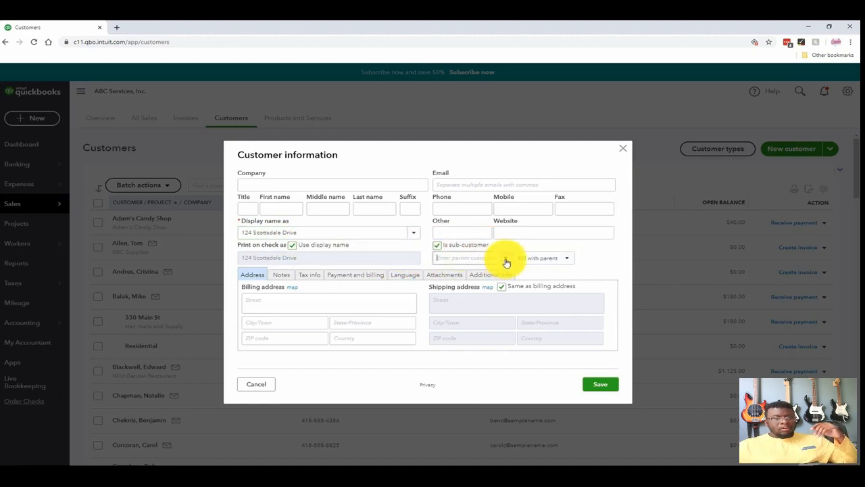
click(462, 289)
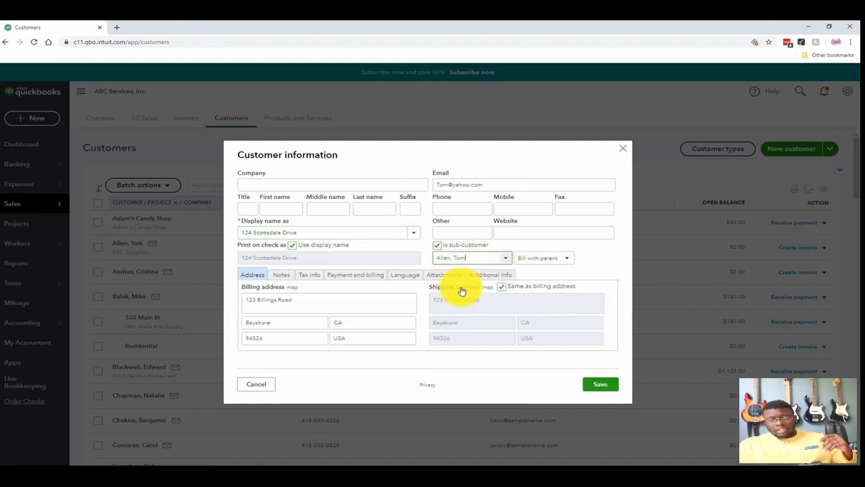
click(568, 261)
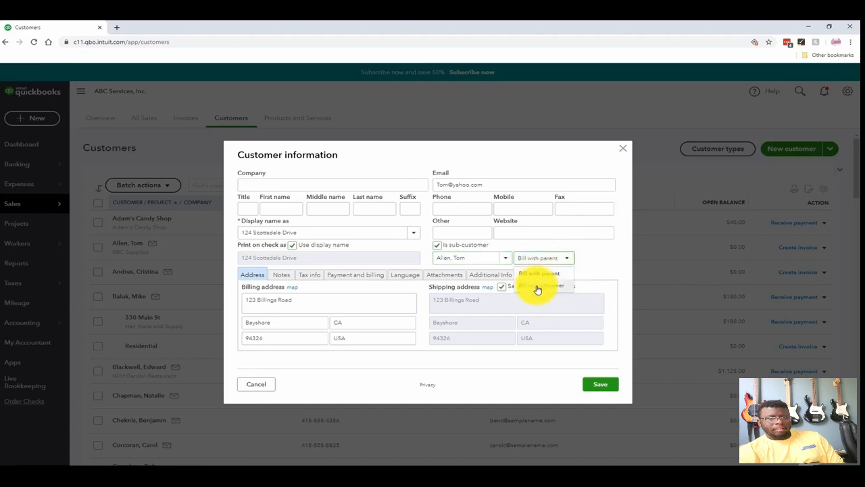
click(545, 276)
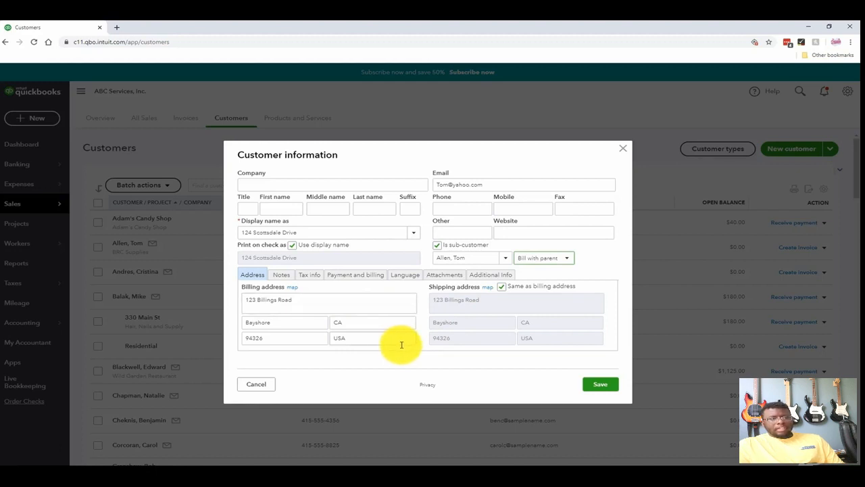
click(601, 385)
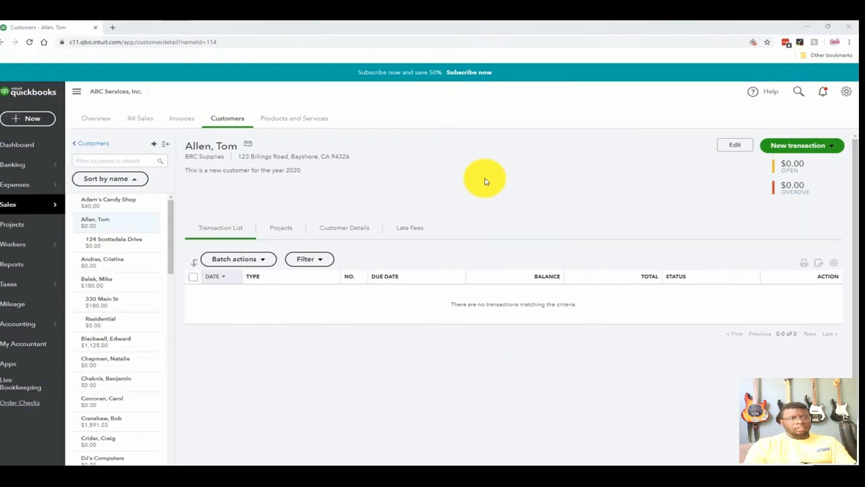
- Open the BRC Supplies customer record for editing and add the customer's last name to the email address
click(140, 230)
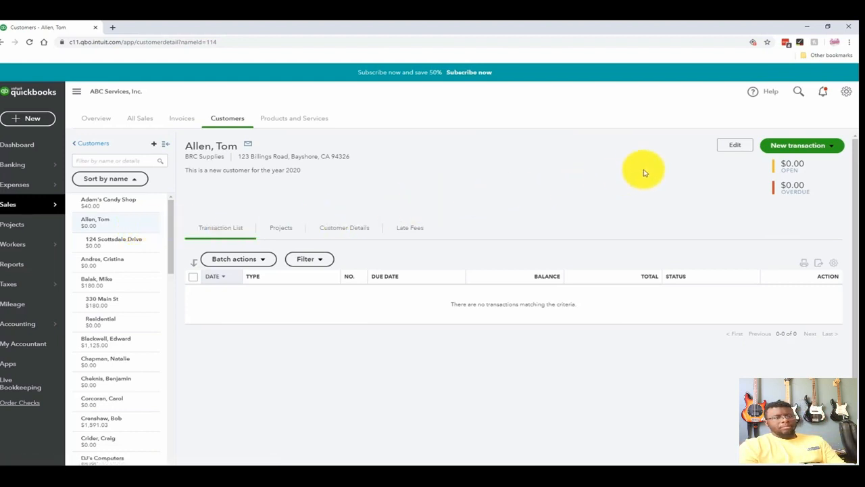
click(732, 150)
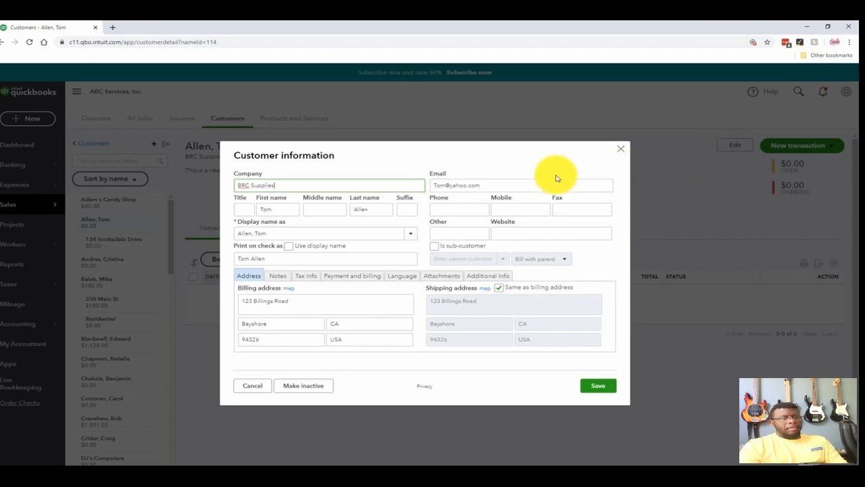
triple_click(446, 185)
click(576, 174)
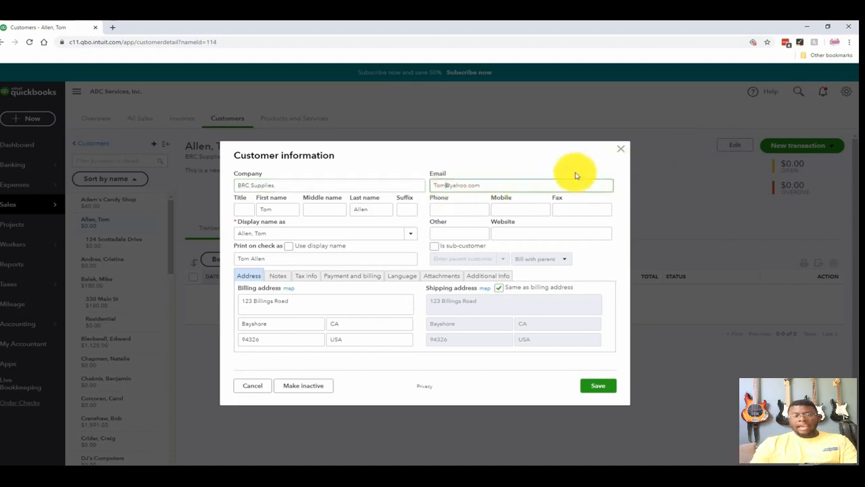
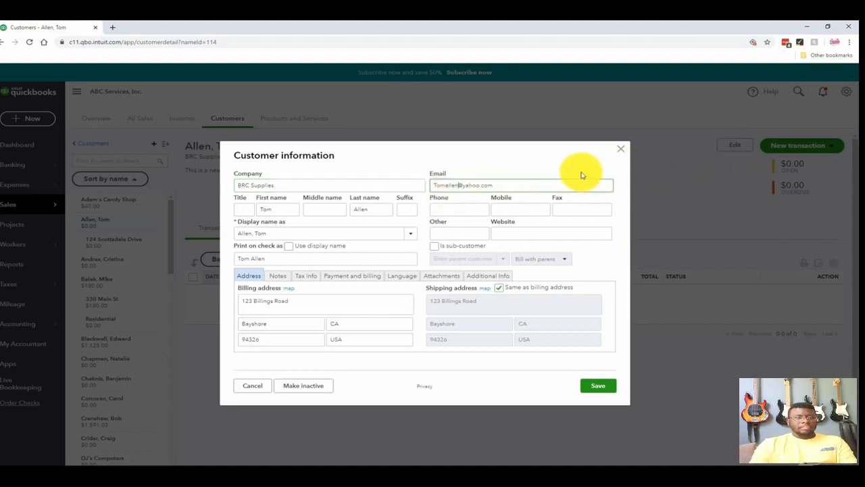
click(596, 267)
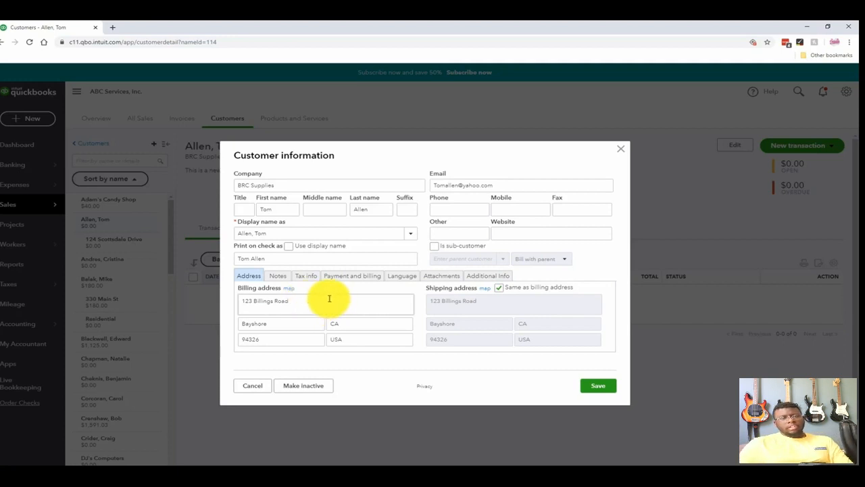
- Add the line "2/1/20-" to the customer's notes and set the default tax code to San Domingo (7.75%)
click(274, 276)
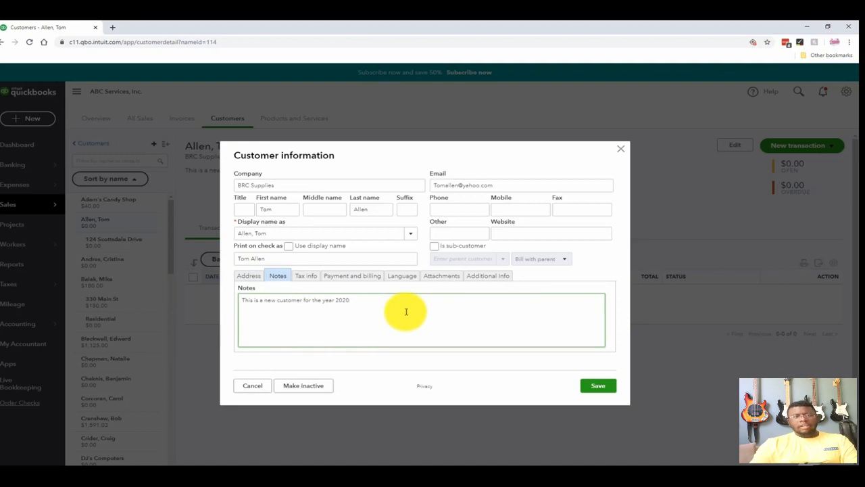
text(2/1/20-)
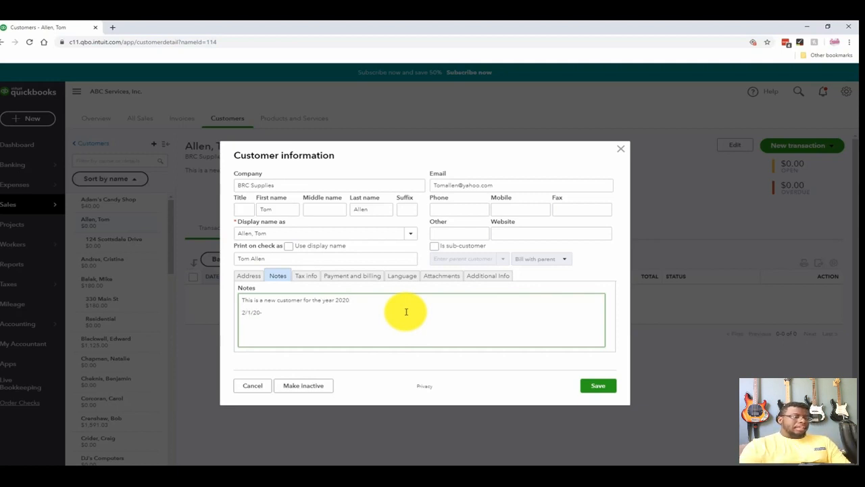
click(309, 276)
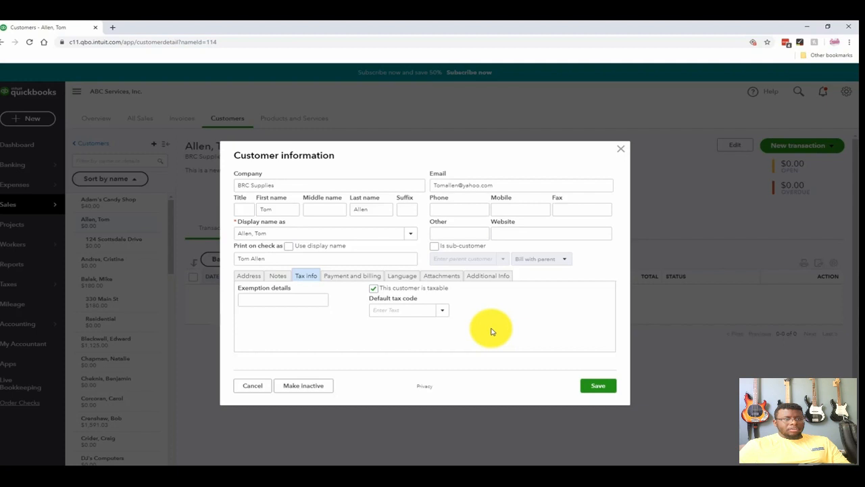
click(441, 313)
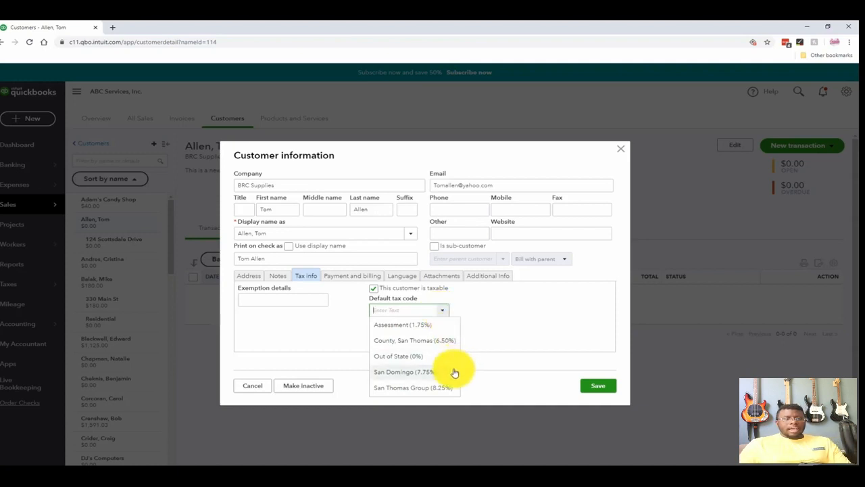
click(512, 320)
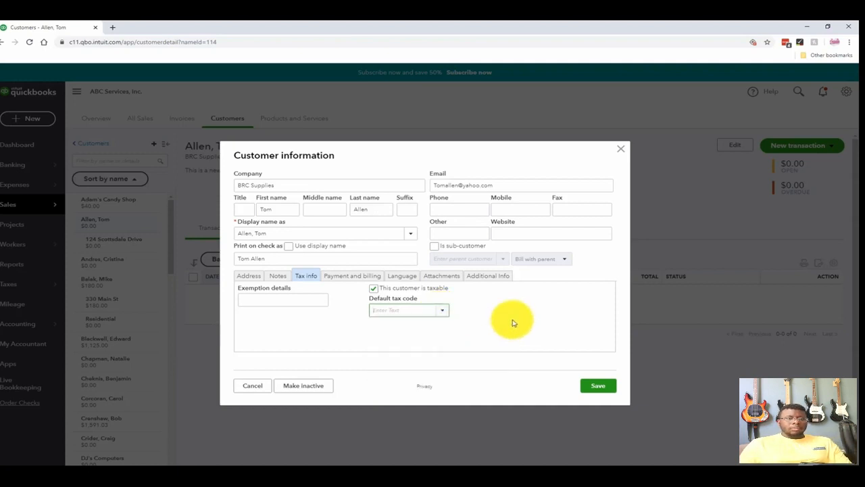
click(441, 314)
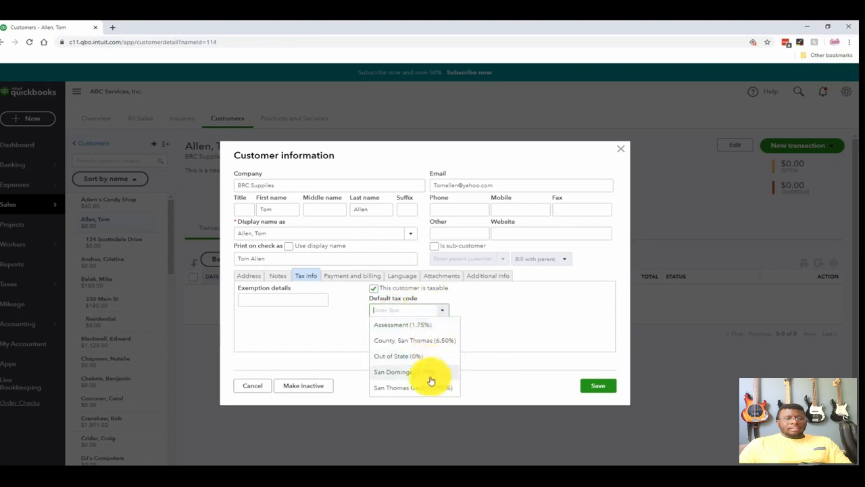
click(403, 373)
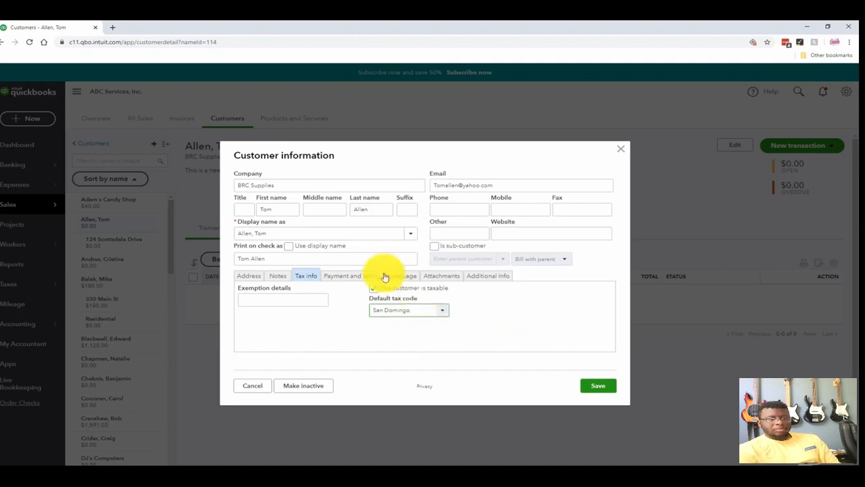
- Create a new payment method named PayPal and use it as the customer's preferred payment method
click(354, 277)
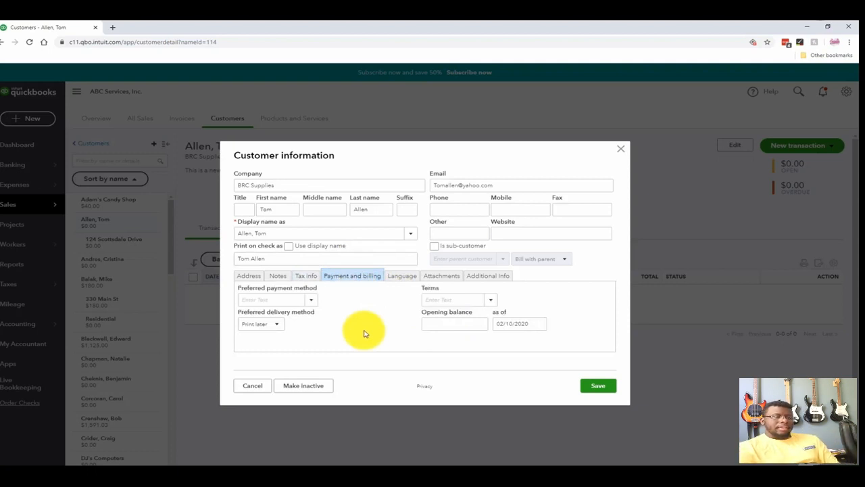
click(311, 304)
click(311, 302)
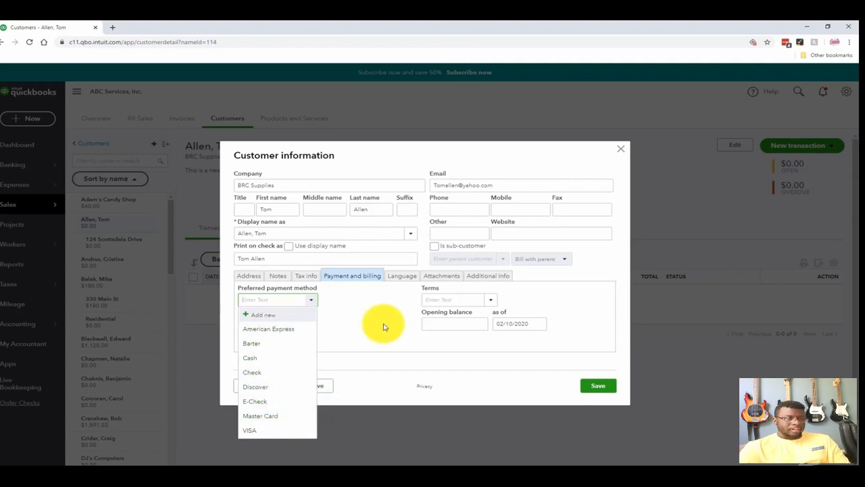
click(263, 316)
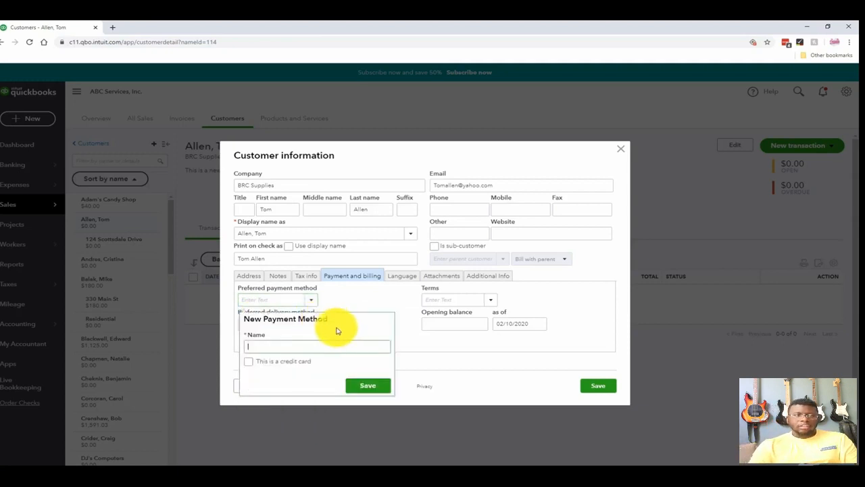
text(PayPal)
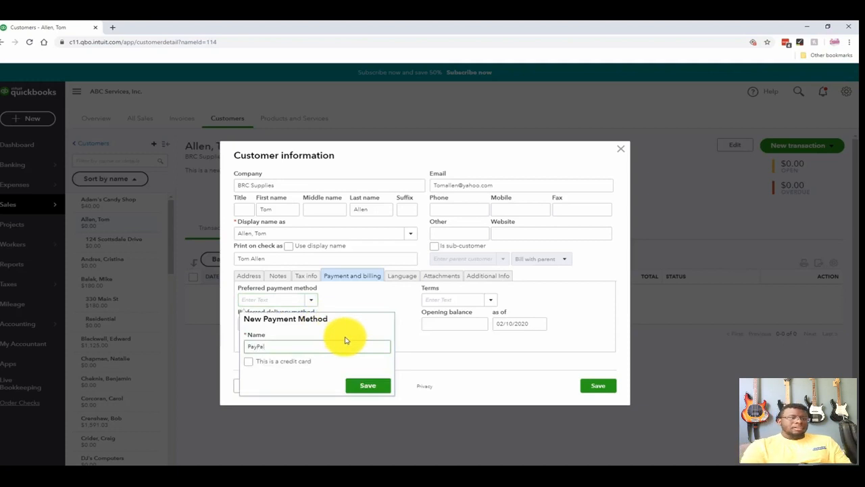
click(363, 391)
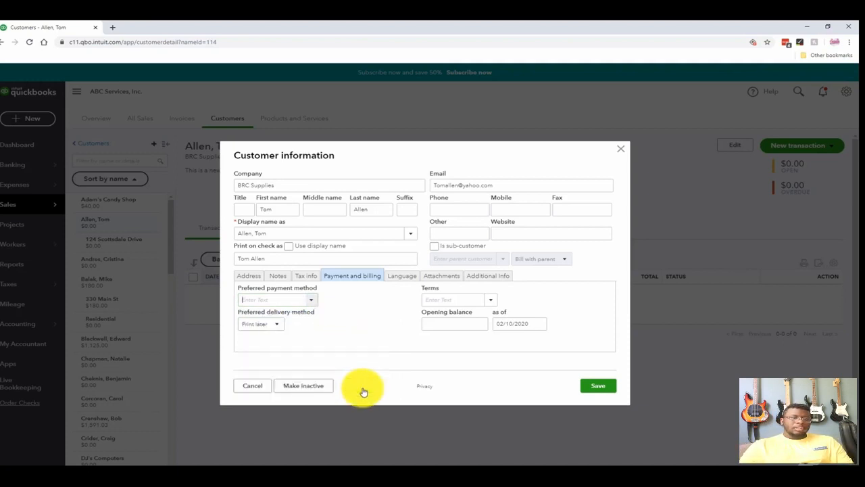
click(313, 302)
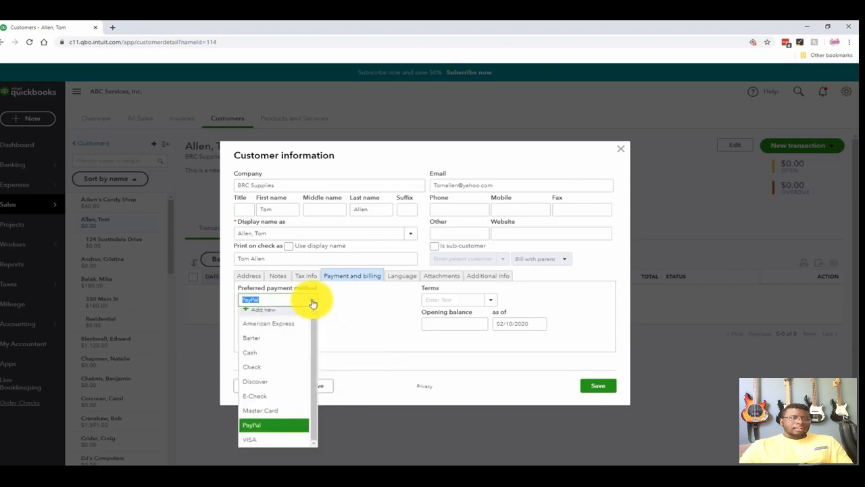
click(312, 303)
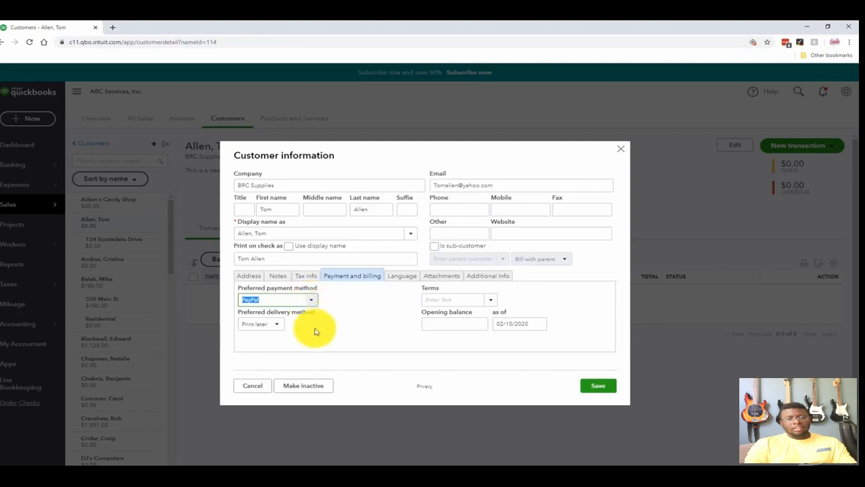
- Check the preferred delivery method options and set the customer's payment terms to Net 30
click(279, 328)
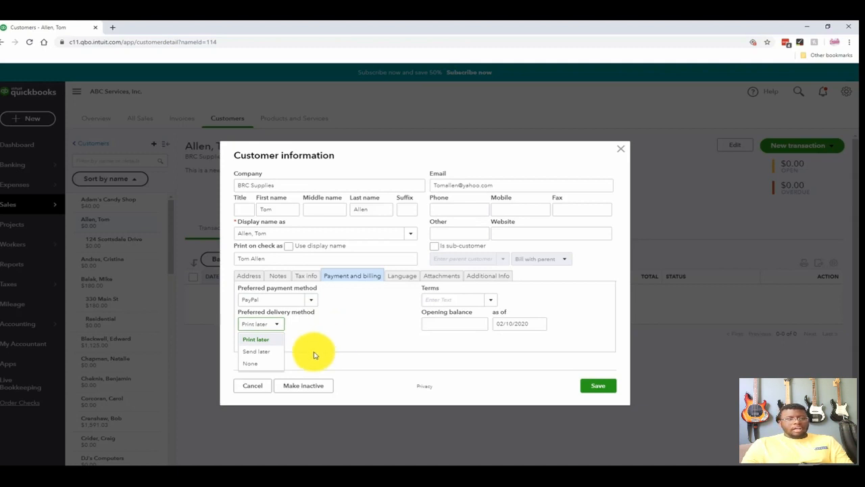
click(340, 342)
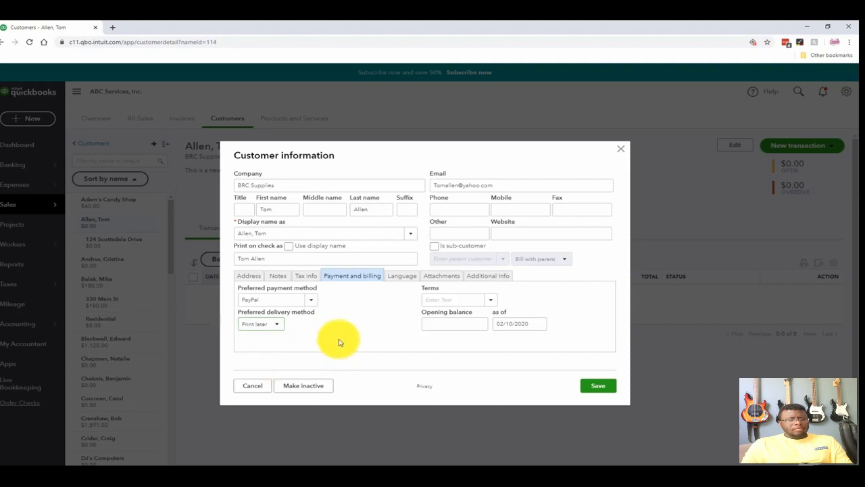
click(492, 301)
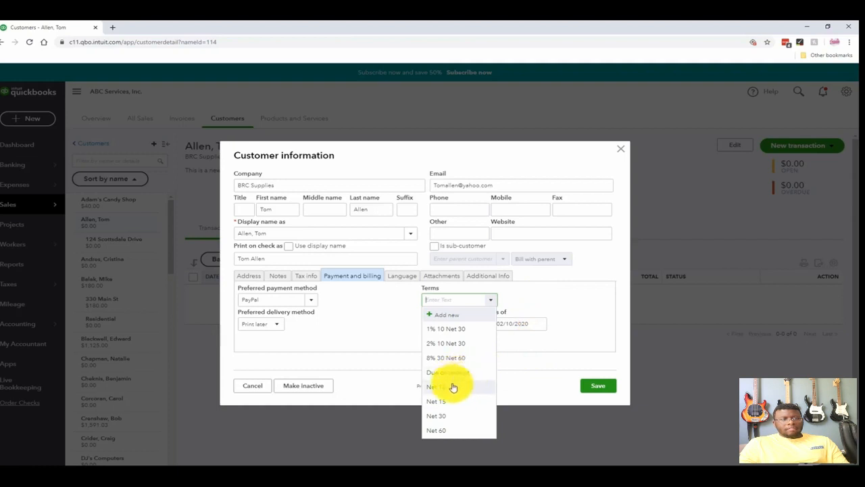
click(441, 416)
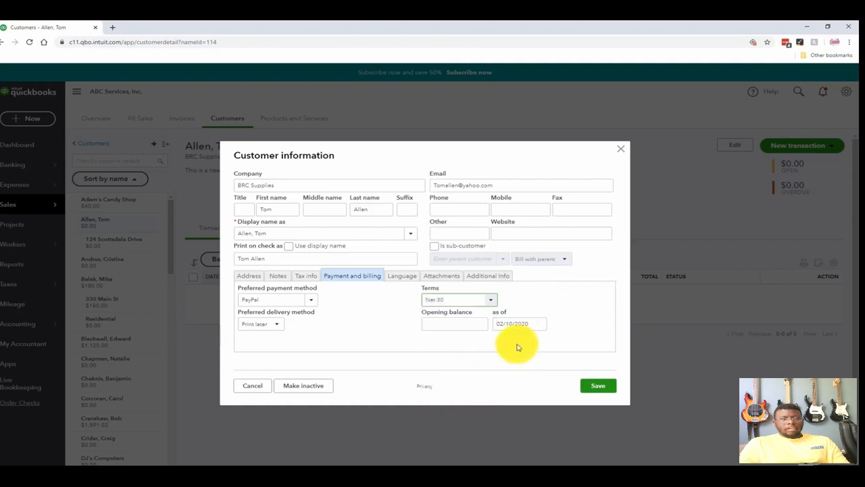
click(491, 303)
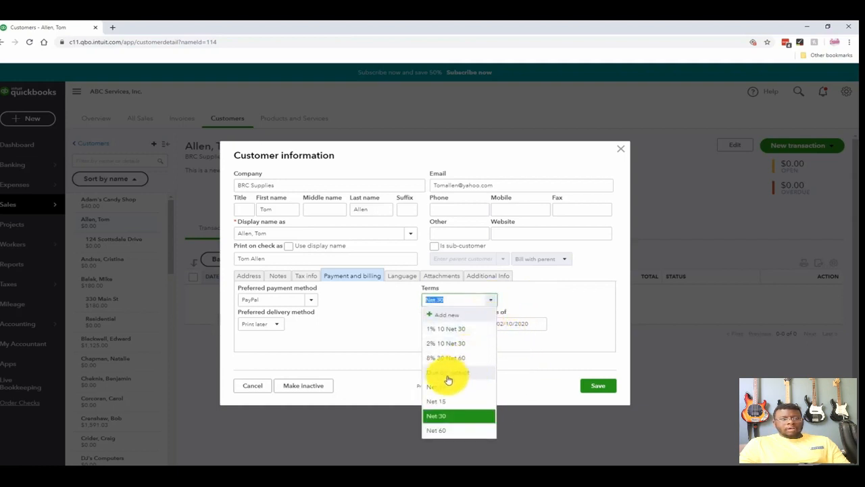
click(559, 317)
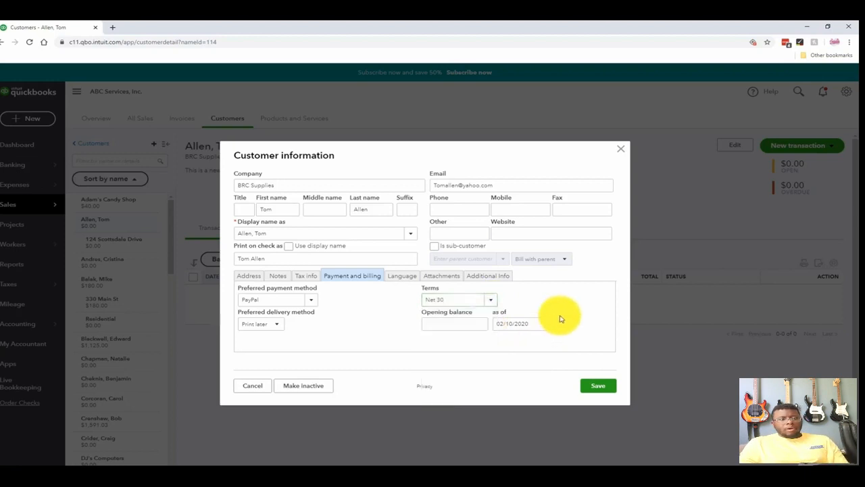
click(472, 325)
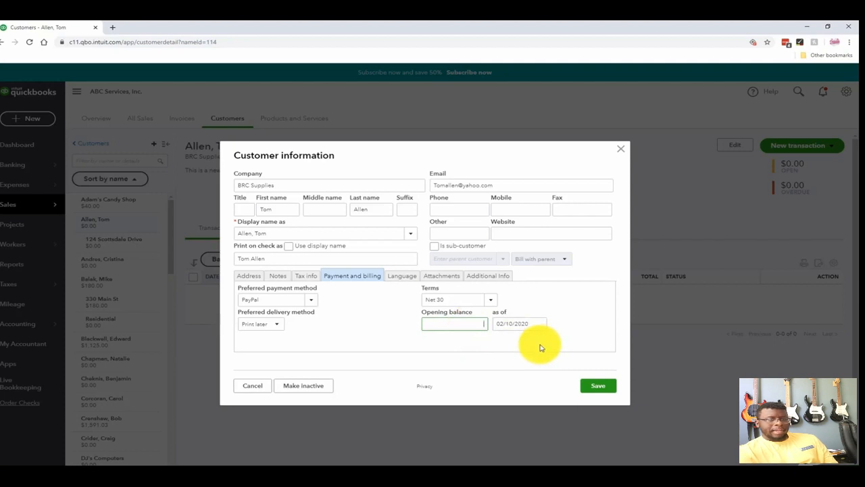
- Review the languages available for sending invoices to this customer
click(409, 277)
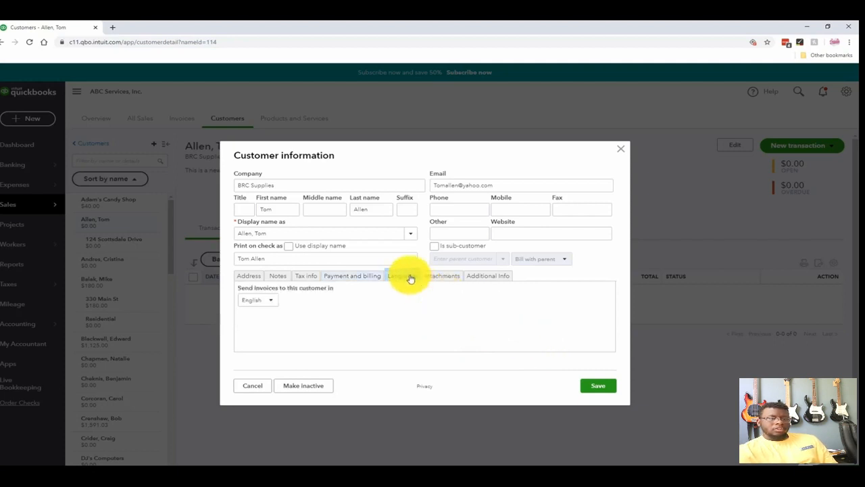
click(273, 304)
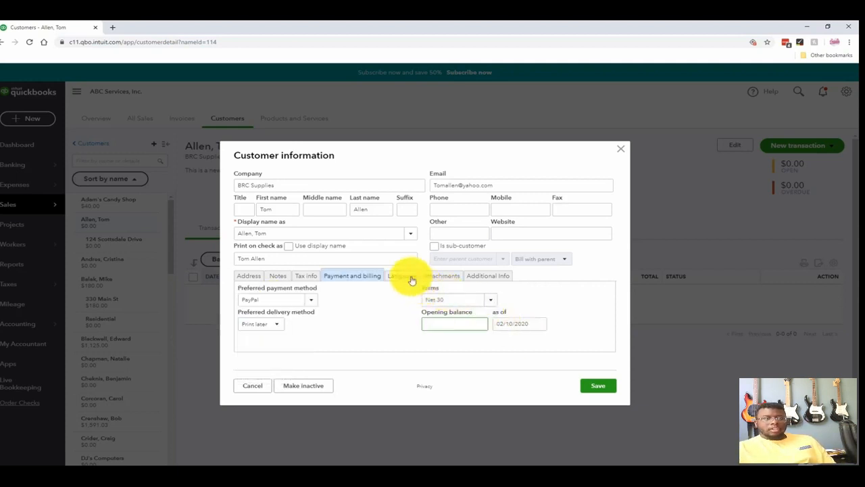
click(411, 279)
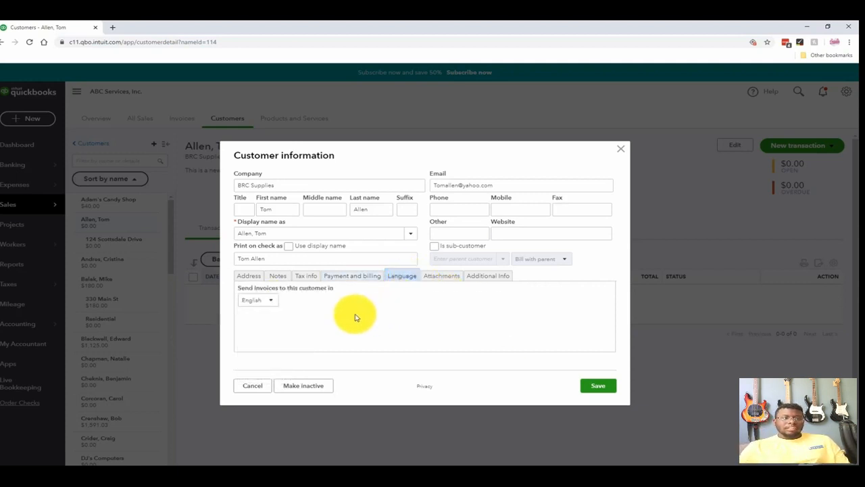
click(270, 301)
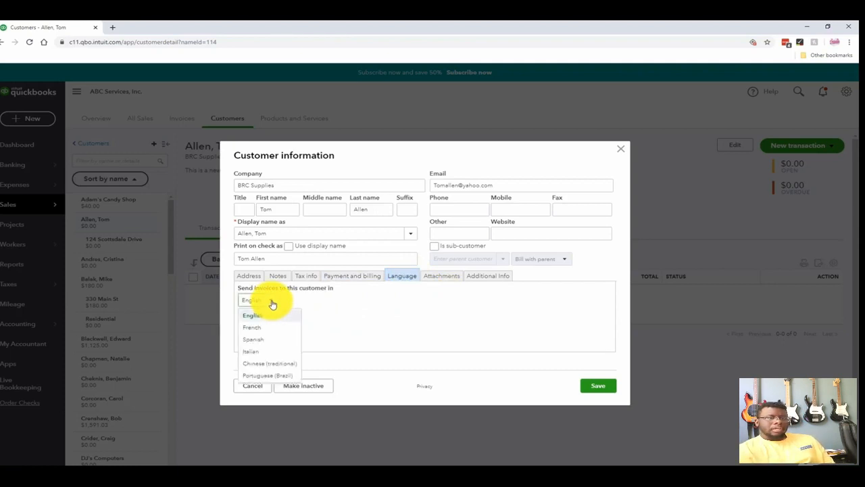
click(272, 304)
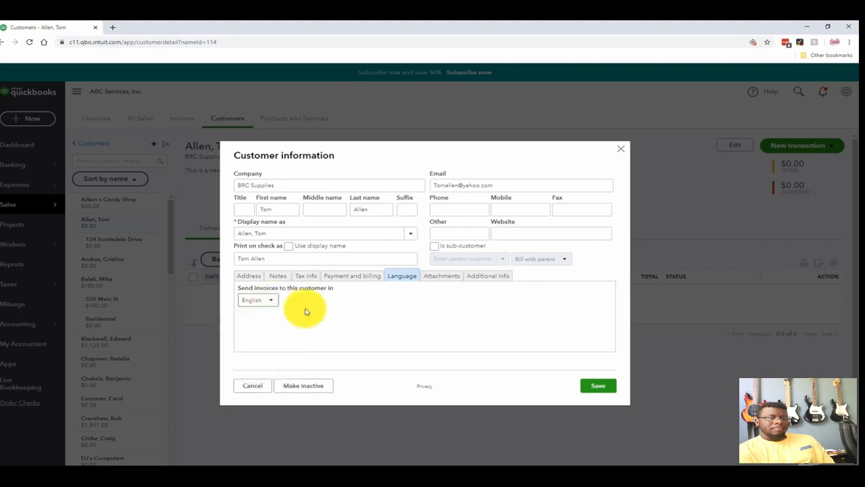
- Review the customer's attachments and customer type options, and save the customer record
click(441, 277)
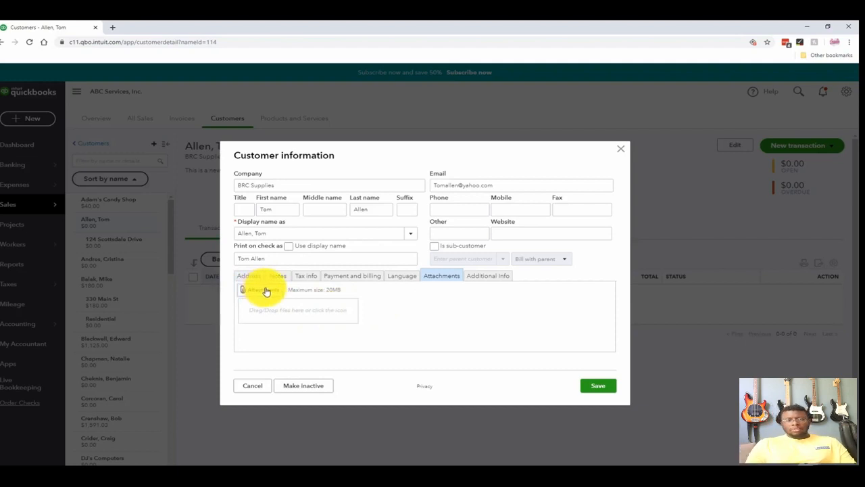
click(483, 277)
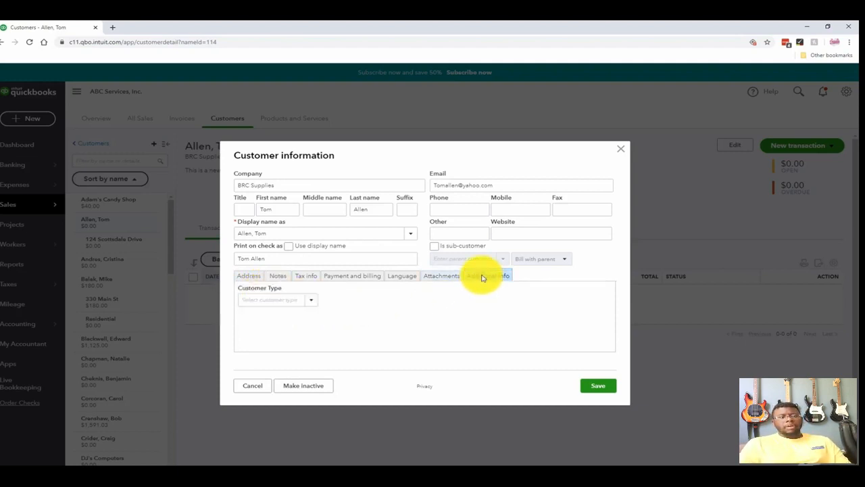
click(313, 304)
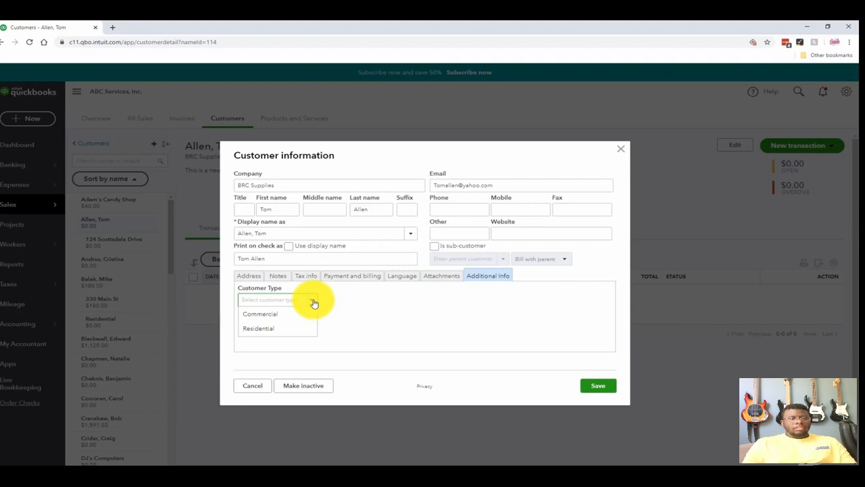
click(414, 315)
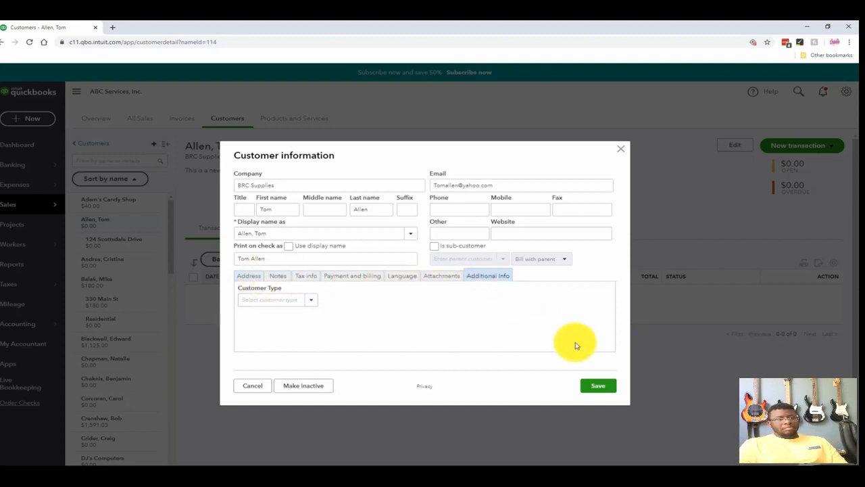
click(595, 389)
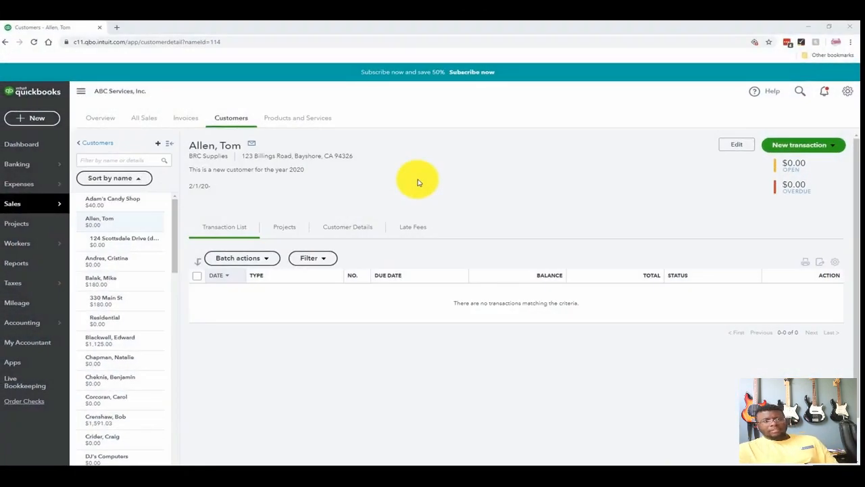
- Open the Wild Garden Restaurant customer record and try to make it inactive, accepting the adjusting transaction
click(137, 344)
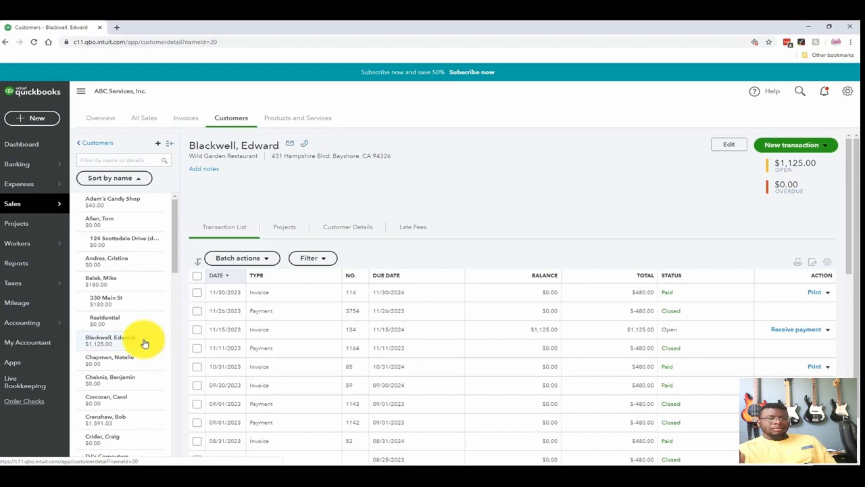
click(723, 148)
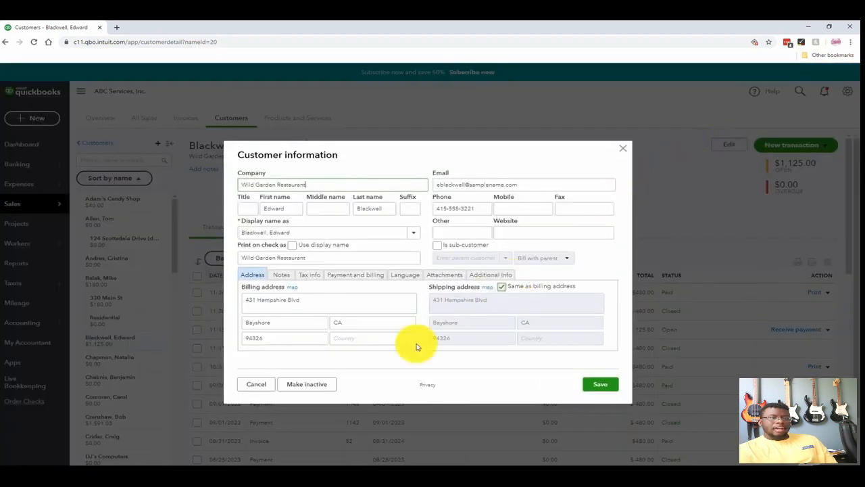
click(313, 389)
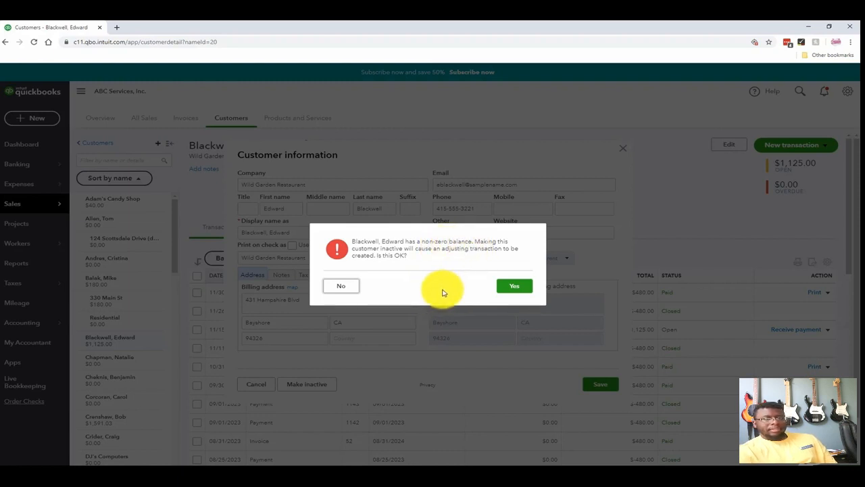
click(513, 288)
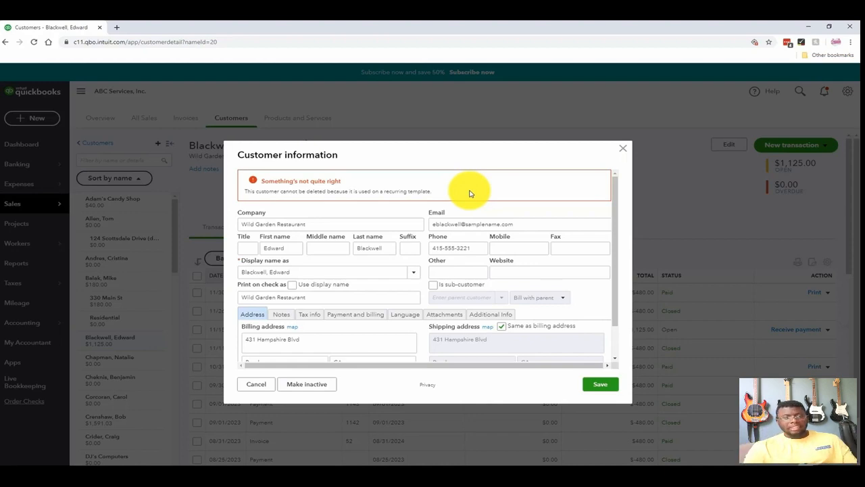
- Close the Wild Garden Restaurant record without saving, and make the BRC Supplies customer inactive along with its sub-customers and projects
click(258, 387)
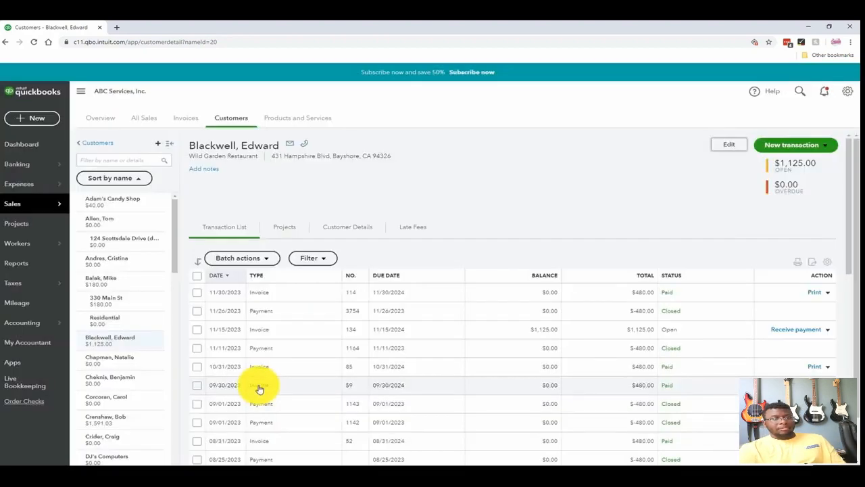
click(144, 225)
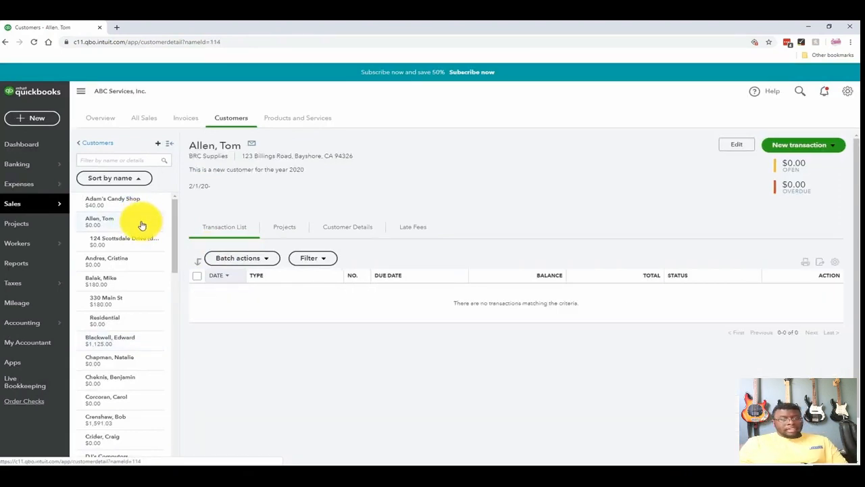
click(733, 148)
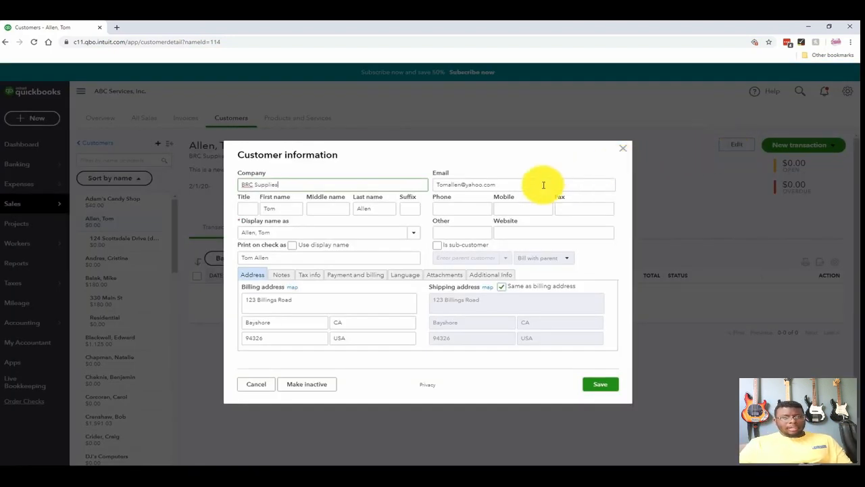
click(332, 386)
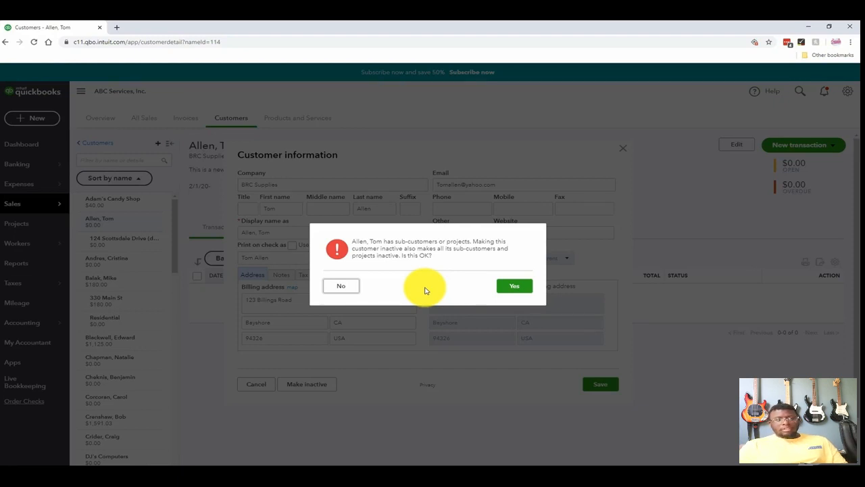
click(517, 289)
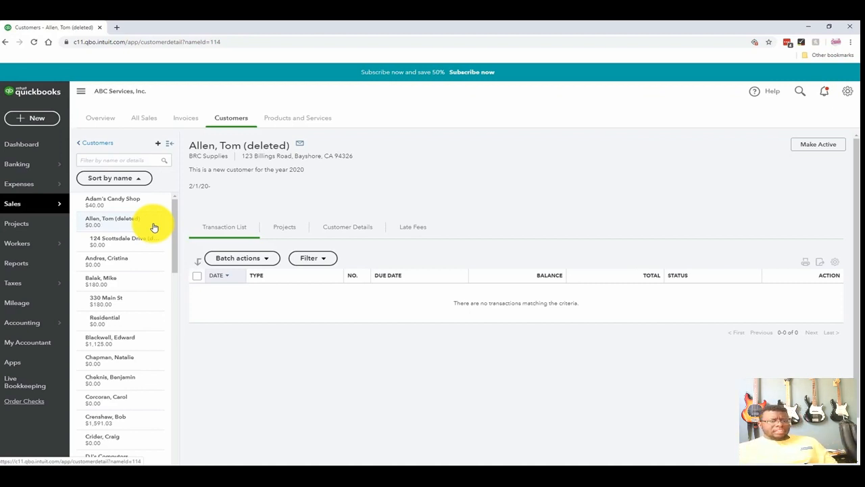
- Reactivate the BRC Supplies customer and its deleted sub-customer
click(814, 146)
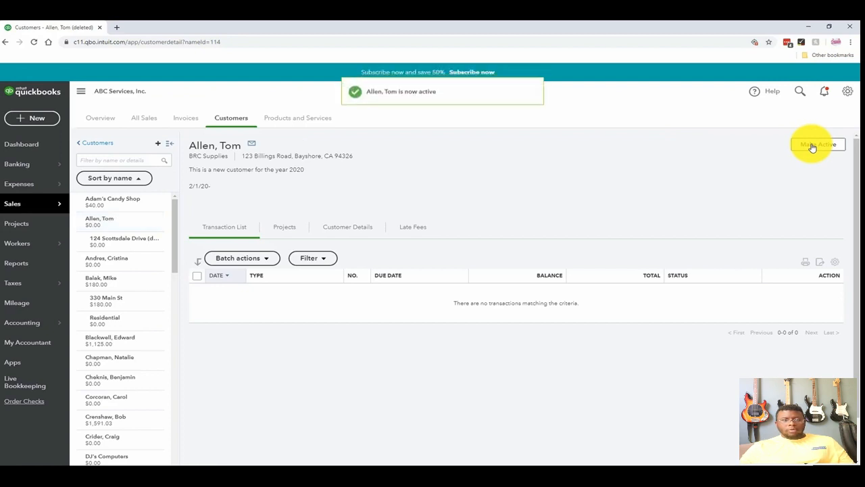
click(151, 245)
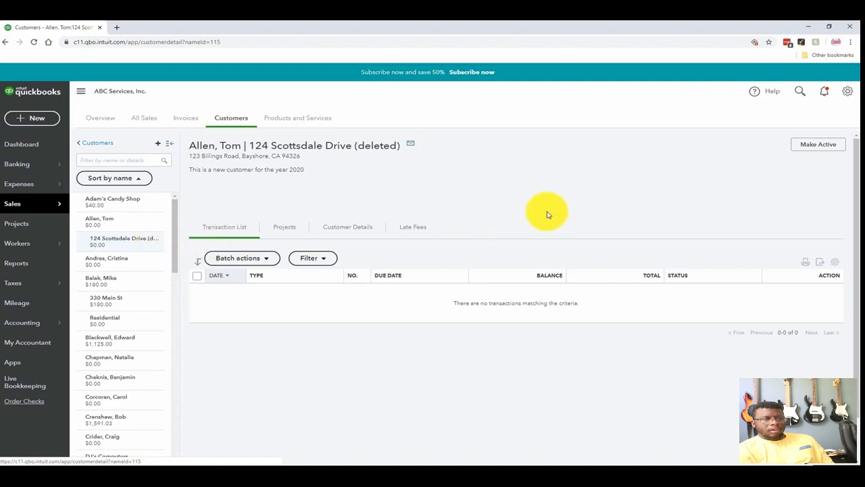
click(814, 148)
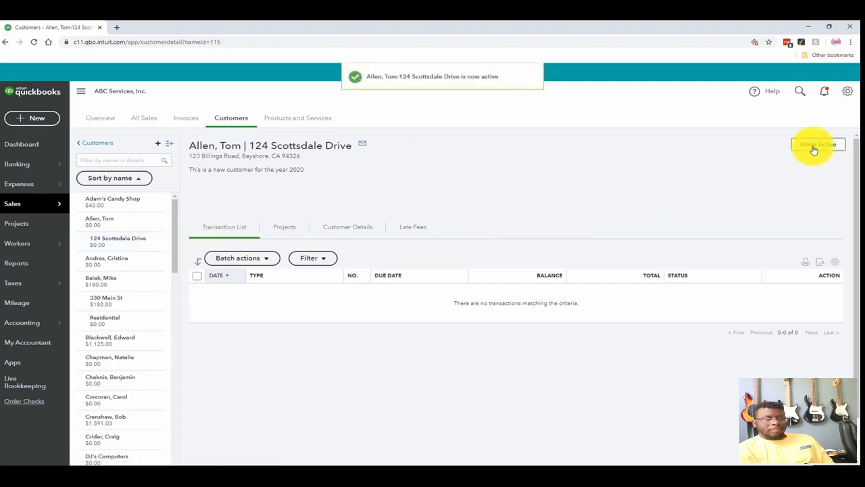